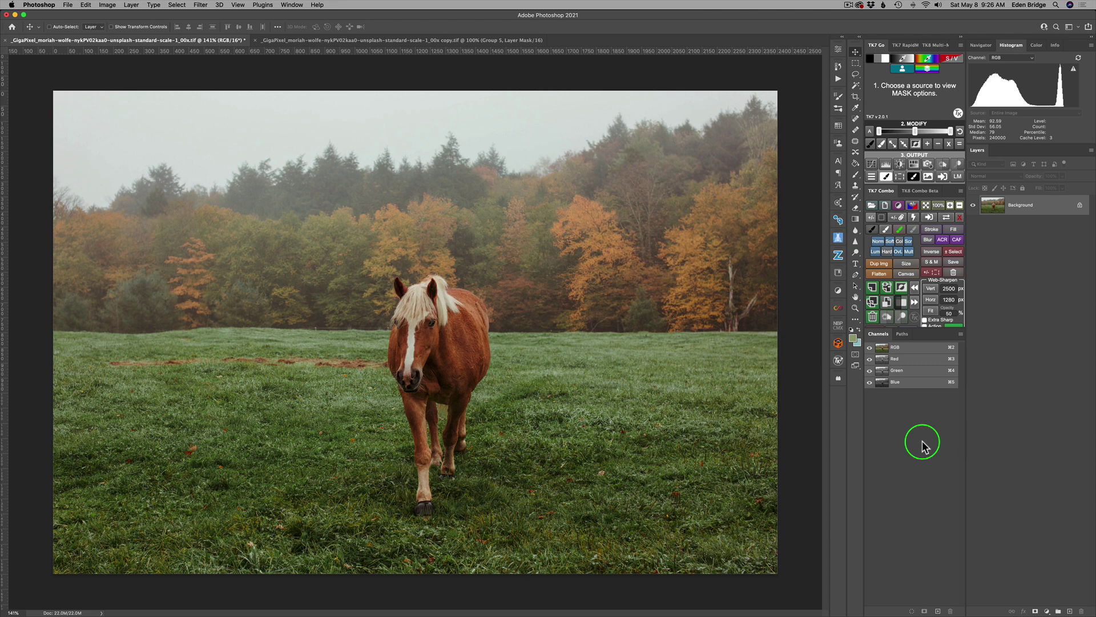
Eyedrop the dark tree base at the treeline's right end to set the foreground colour to 221f19
click(906, 61)
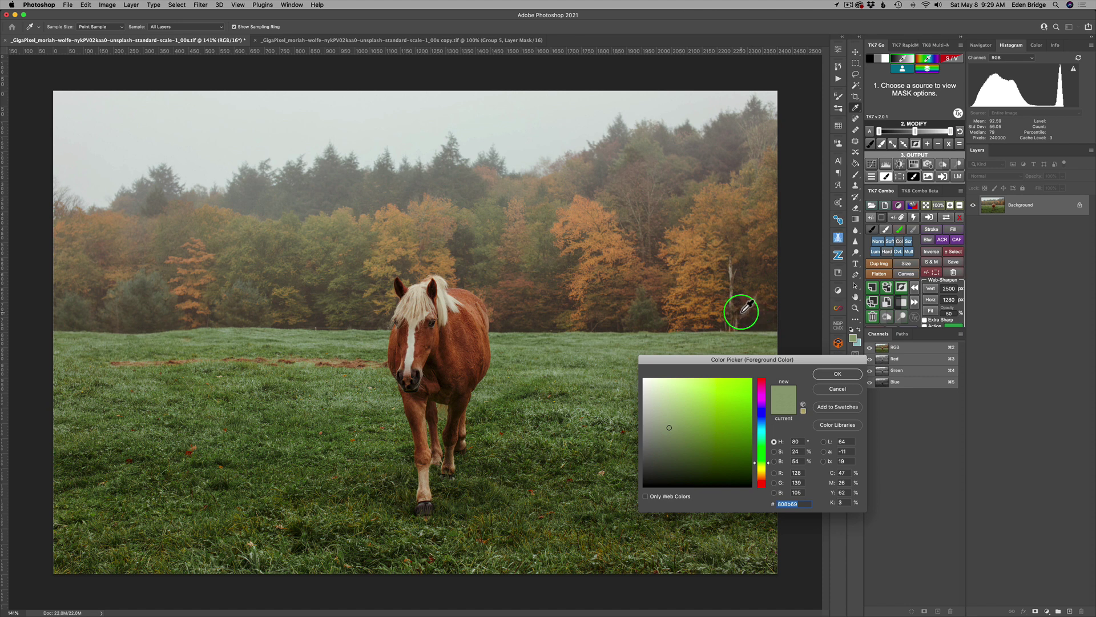
click(742, 312)
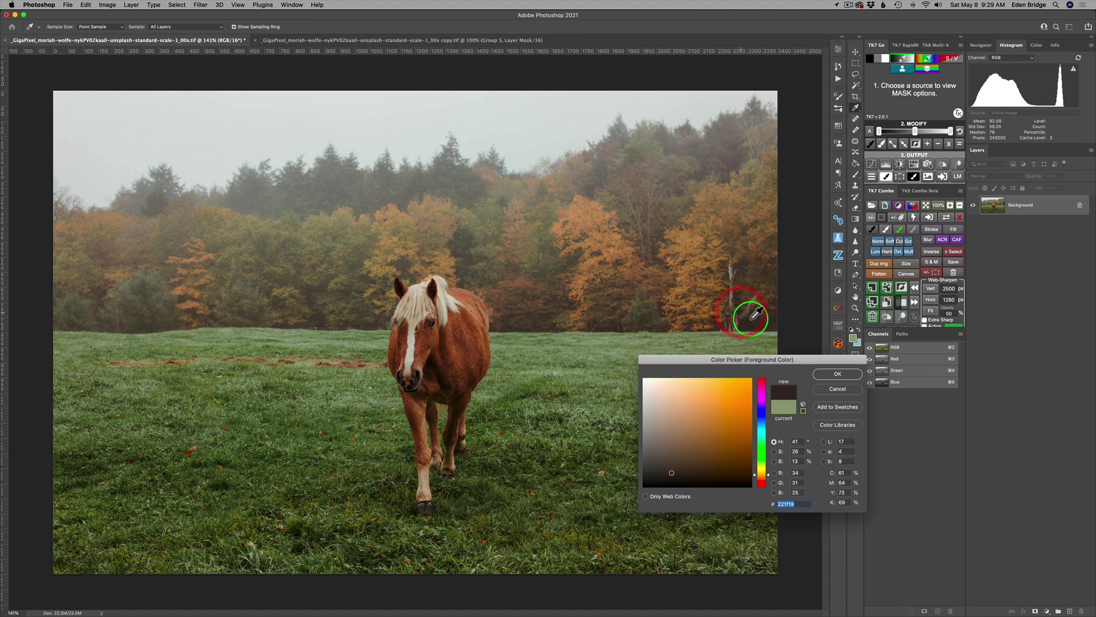
Accept the 221f19 sample to generate the _TK_Mask_Preview inverted greyscale mask
click(837, 374)
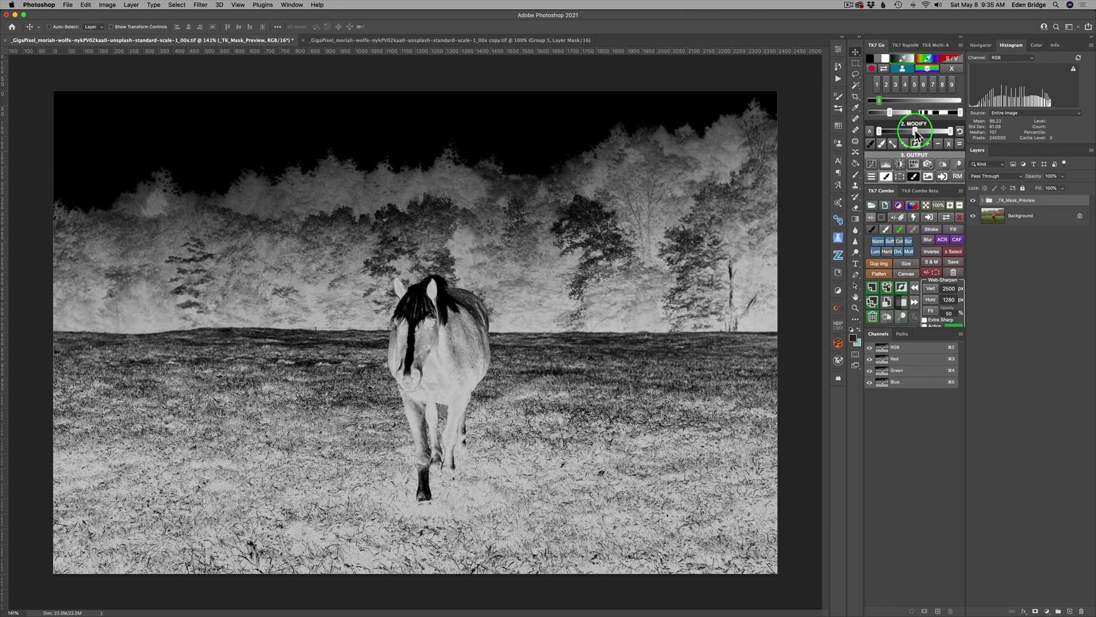
Apply the mask to a Levels 1 layer, nudge its midtones and set the black input to 15
click(887, 163)
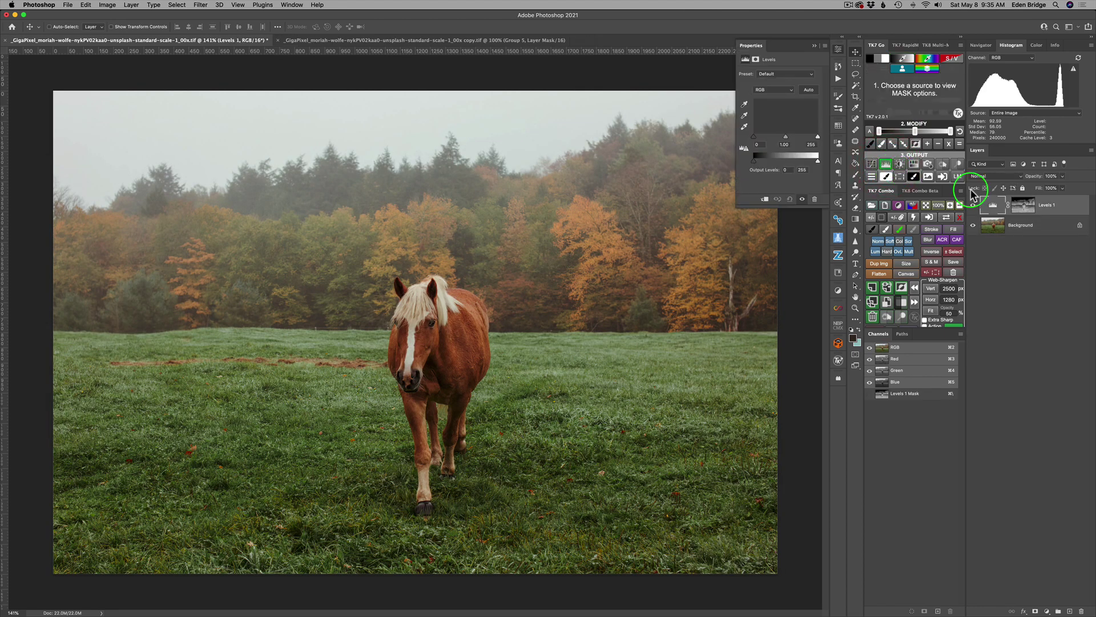
click(986, 201)
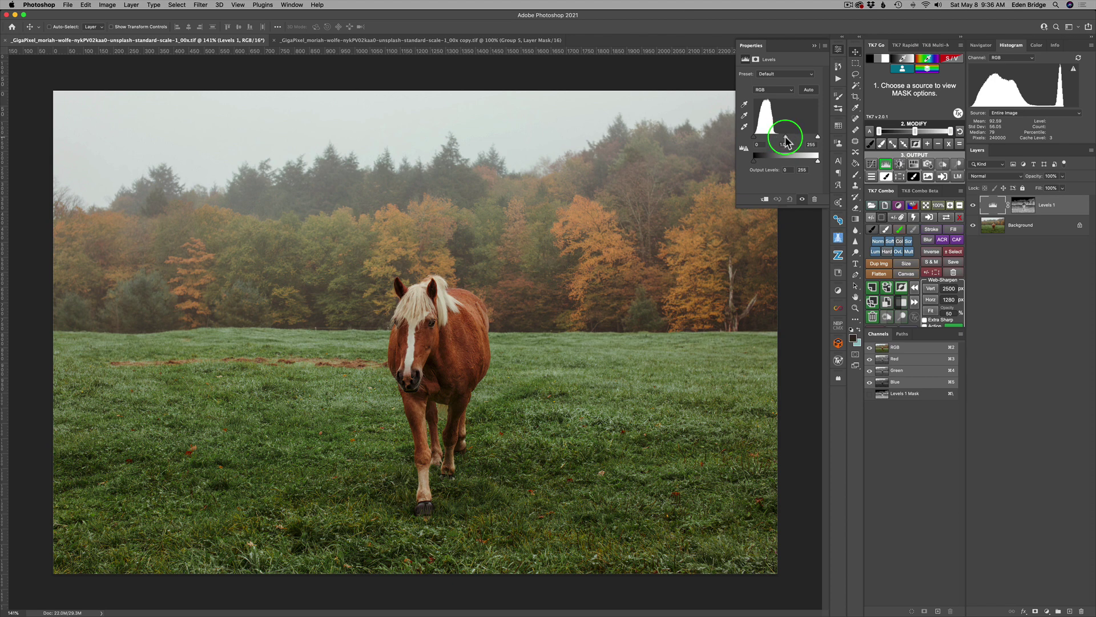
mouse_move(785, 140)
mouse_down()
mouse_move(795, 142)
mouse_move(786, 140)
mouse_up()
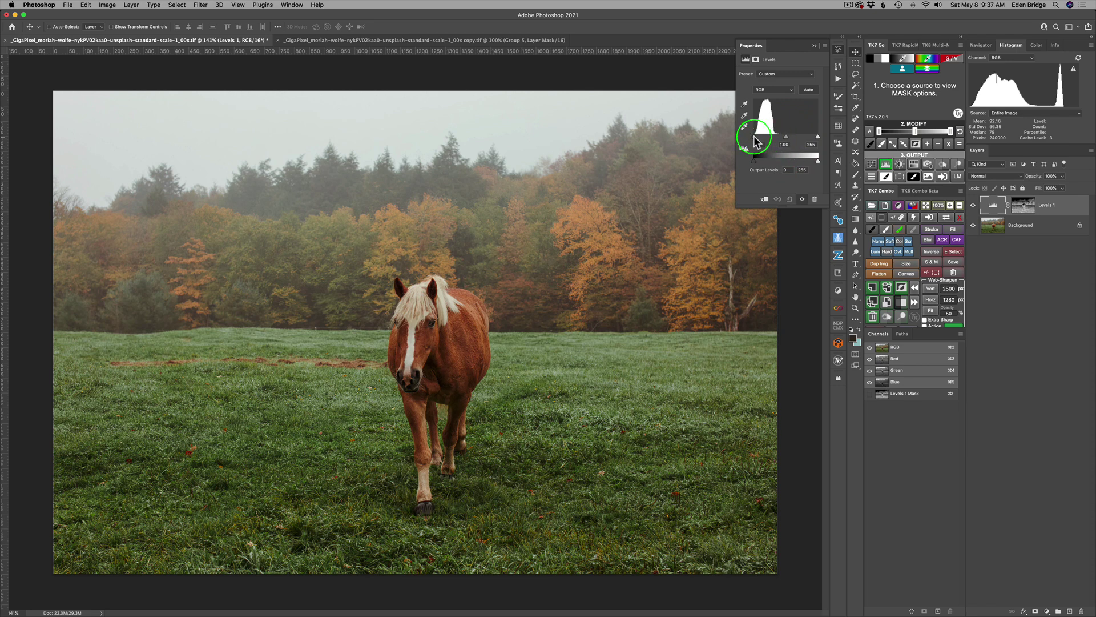
drag(755, 141, 763, 140)
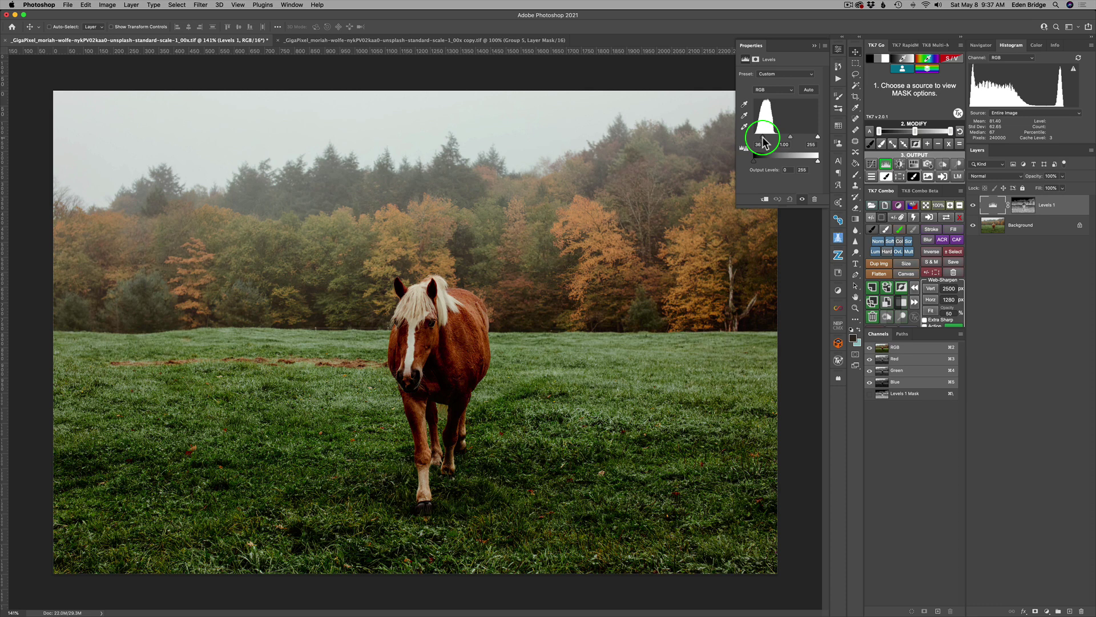
mouse_move(763, 141)
mouse_down()
mouse_move(749, 141)
mouse_move(758, 140)
mouse_up()
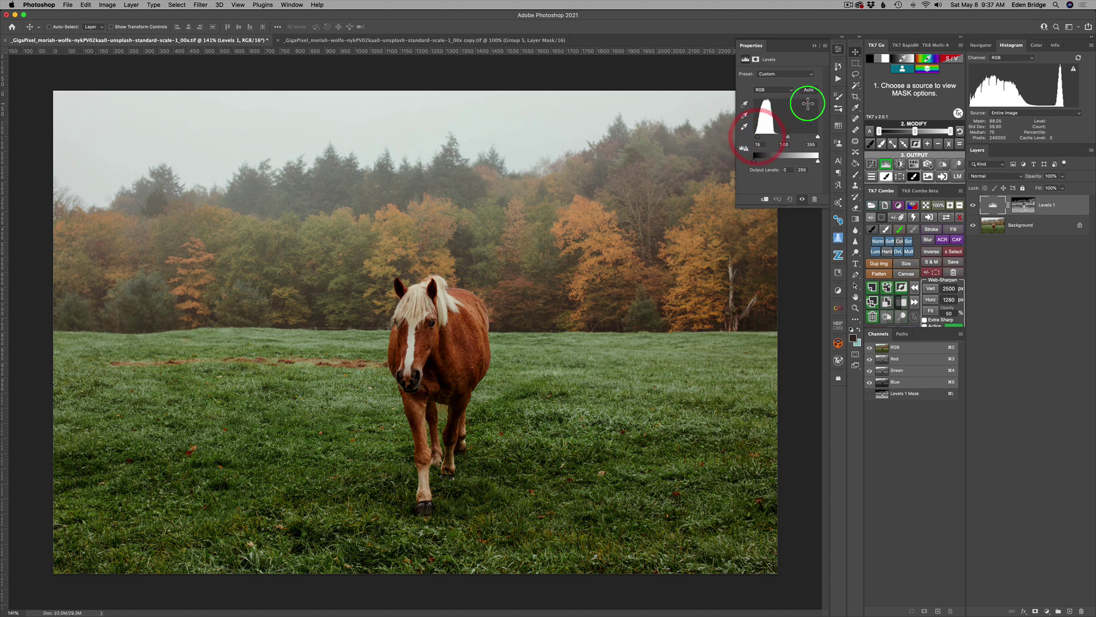
Toggle Levels 1 off and on to compare, ready a white Brush, and close Properties
click(973, 205)
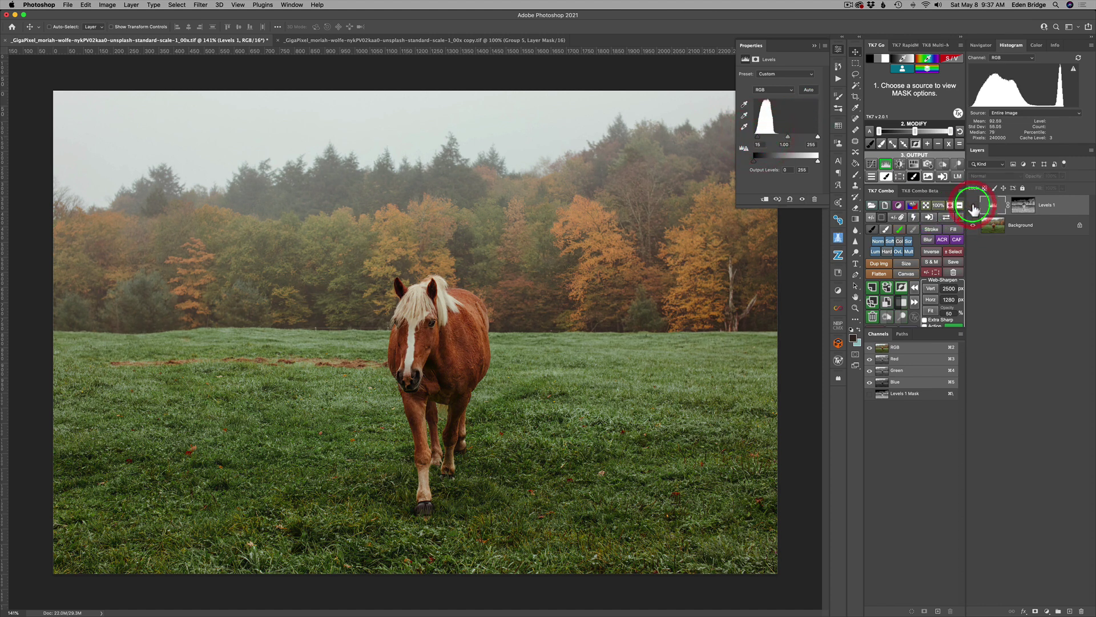
click(973, 205)
key(b)
key(x)
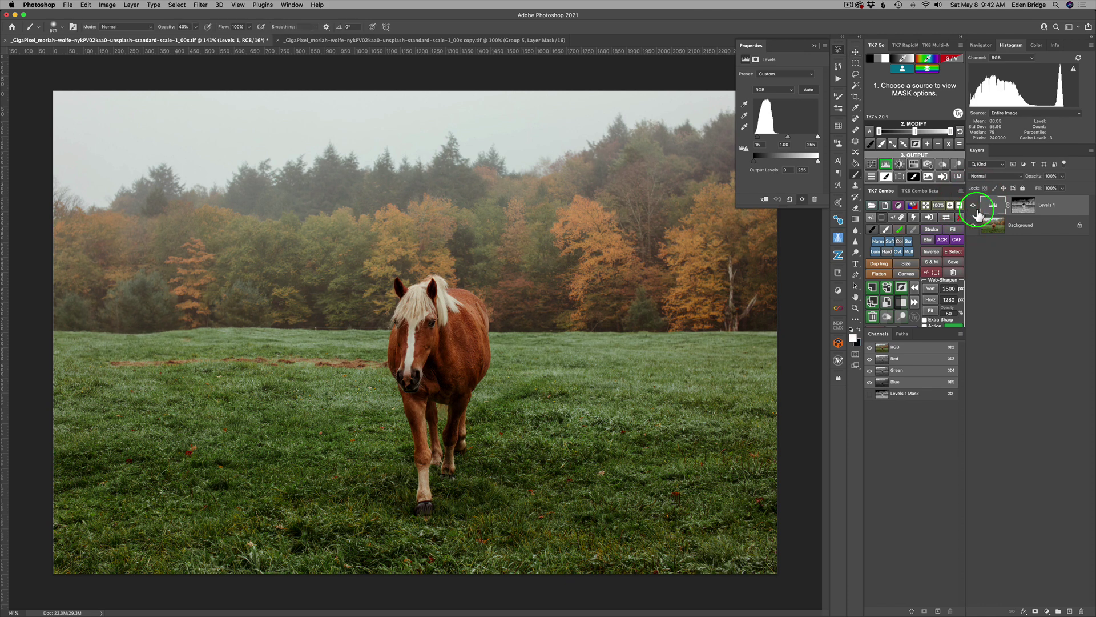
click(838, 50)
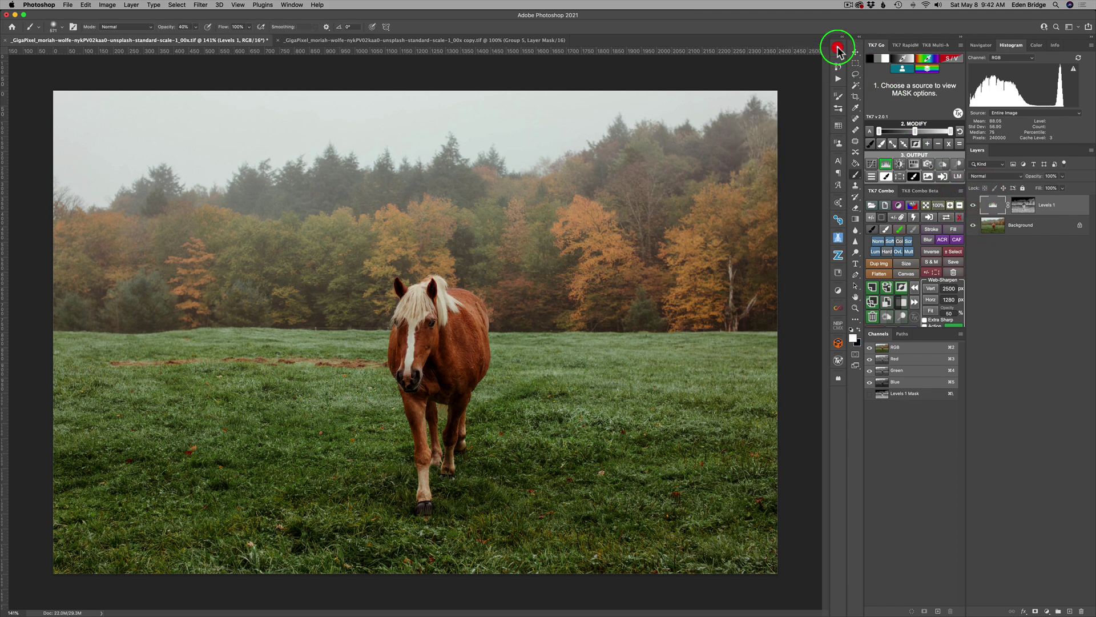
Wrap Levels 1 in black-masked Group 1 and paint white over the left and right trees
click(899, 300)
click(1010, 209)
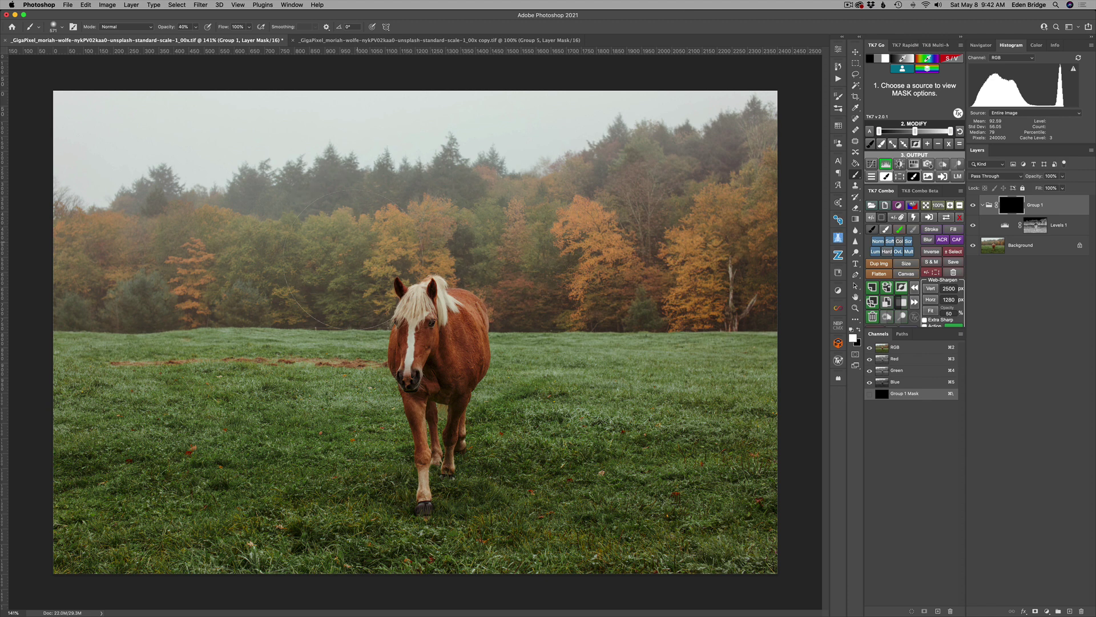
mouse_move(225, 250)
mouse_down()
mouse_move(73, 274)
mouse_move(210, 255)
mouse_move(112, 260)
mouse_move(335, 243)
mouse_move(231, 249)
mouse_move(219, 280)
mouse_move(99, 268)
mouse_move(350, 254)
mouse_up()
drag(439, 226, 760, 263)
Toggle Group 1's visibility repeatedly to compare the darkening, ending with it shown
click(974, 206)
click(974, 206)
click(974, 205)
click(973, 205)
click(974, 206)
click(973, 205)
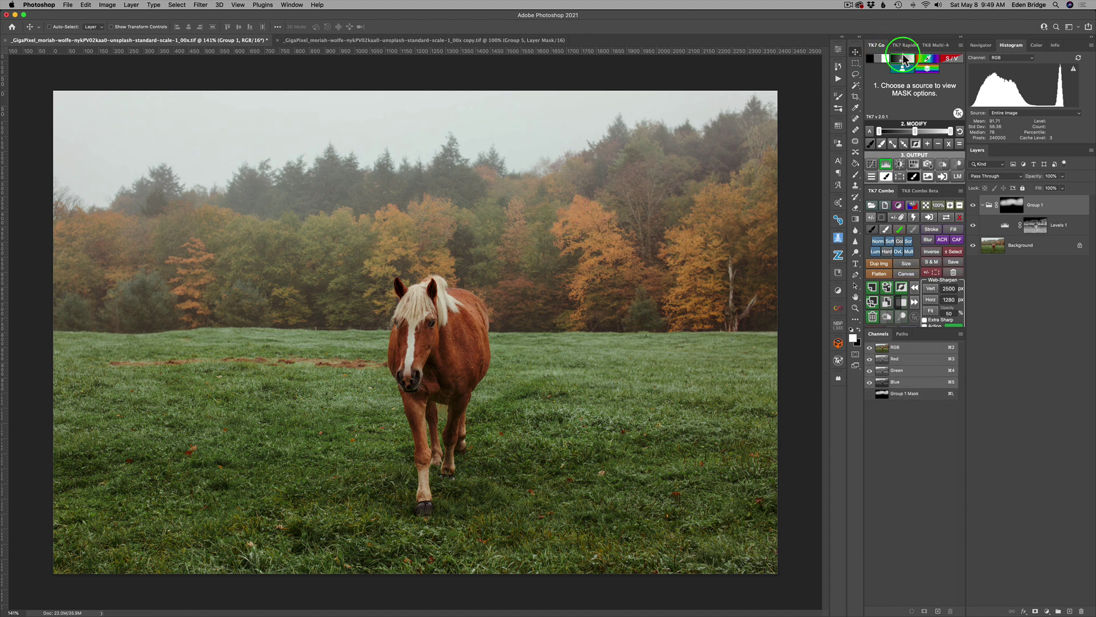
Sample the tan foliage 9c885c, build its mask preview, and narrow it with the Modify slider
click(906, 63)
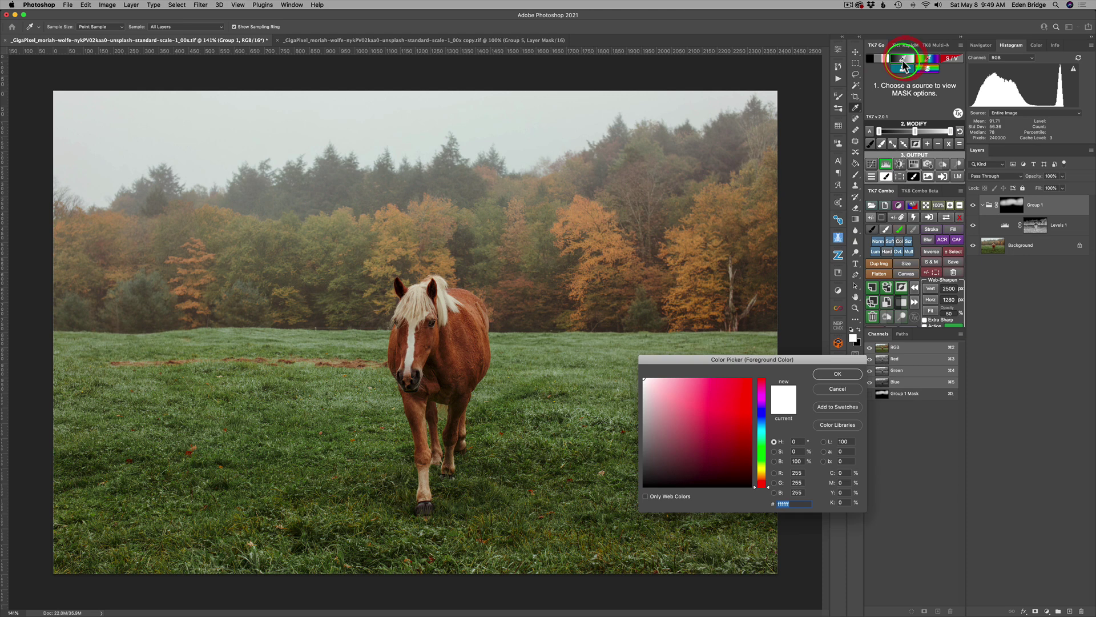
click(584, 215)
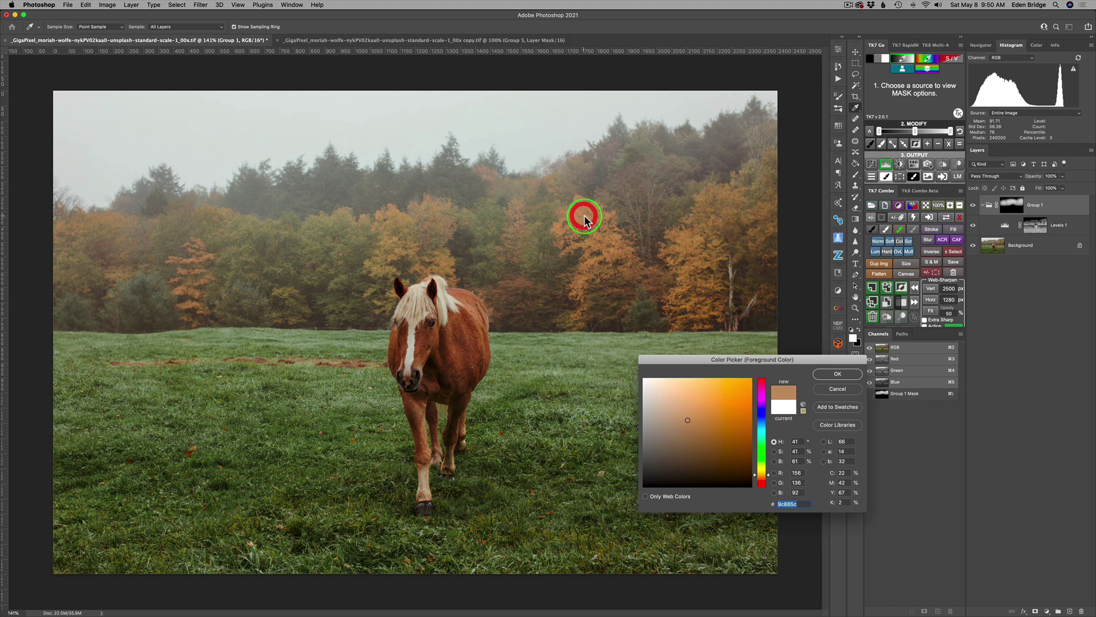
click(834, 375)
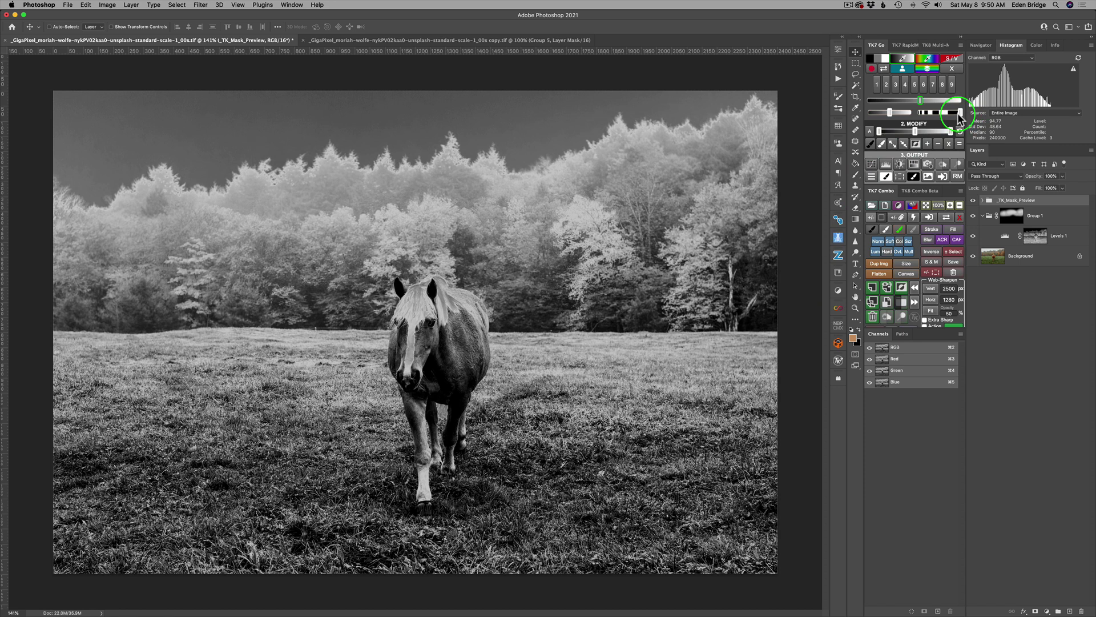
drag(959, 116, 948, 114)
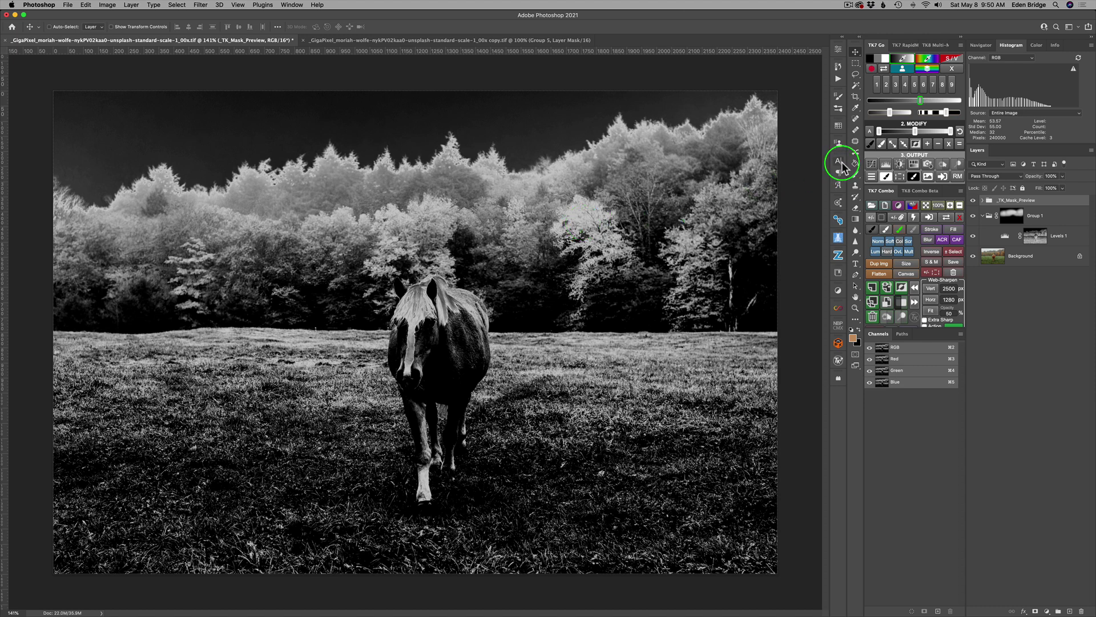
Apply the mask as Hue/Saturation 1 and drag on the yellow trees to set Yellows Saturation +28
click(915, 164)
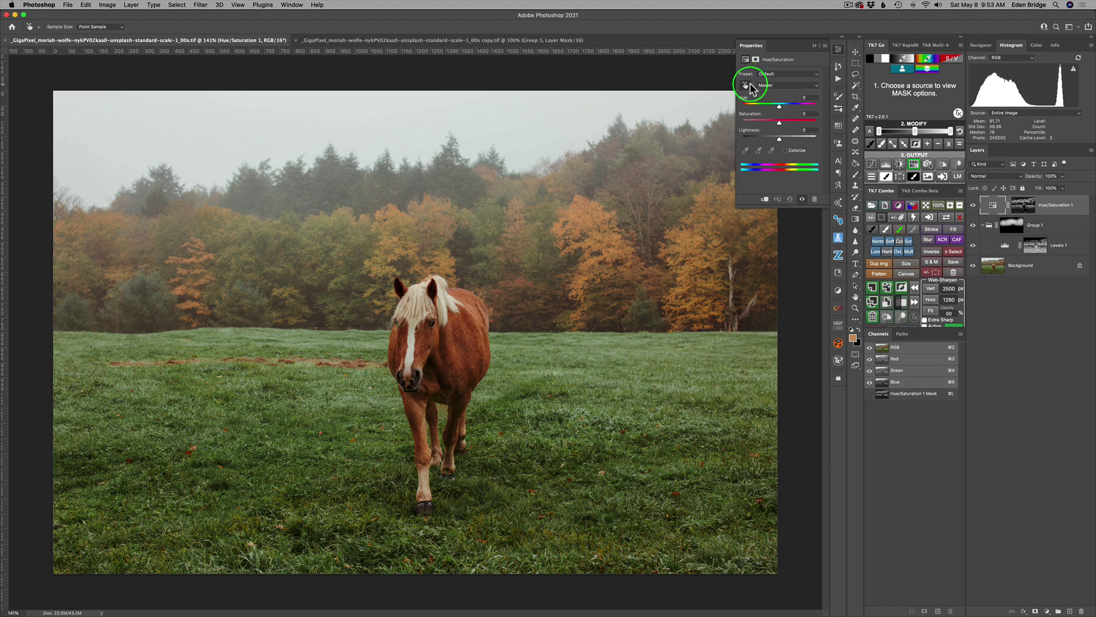
click(826, 47)
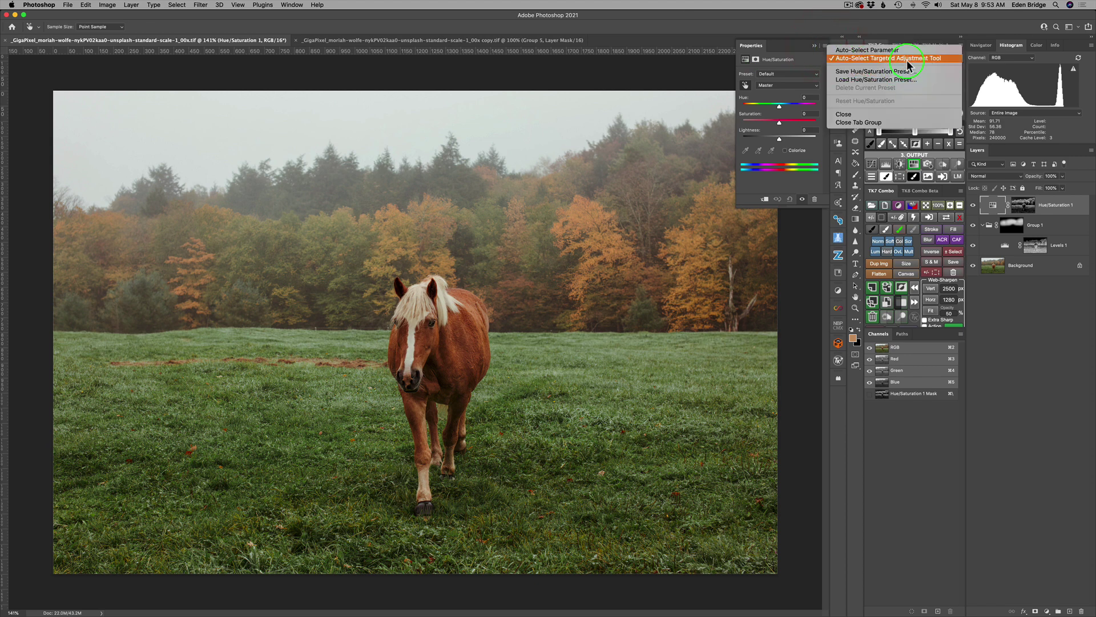
click(797, 57)
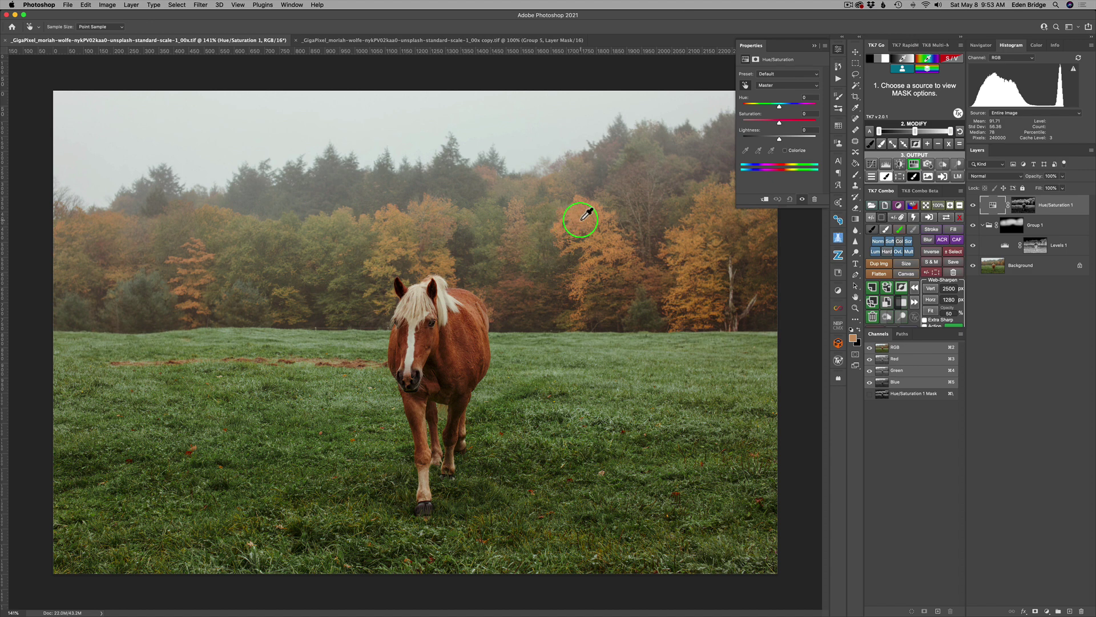
click(584, 219)
mouse_move(584, 219)
mouse_down()
mouse_move(606, 219)
mouse_move(585, 218)
mouse_up()
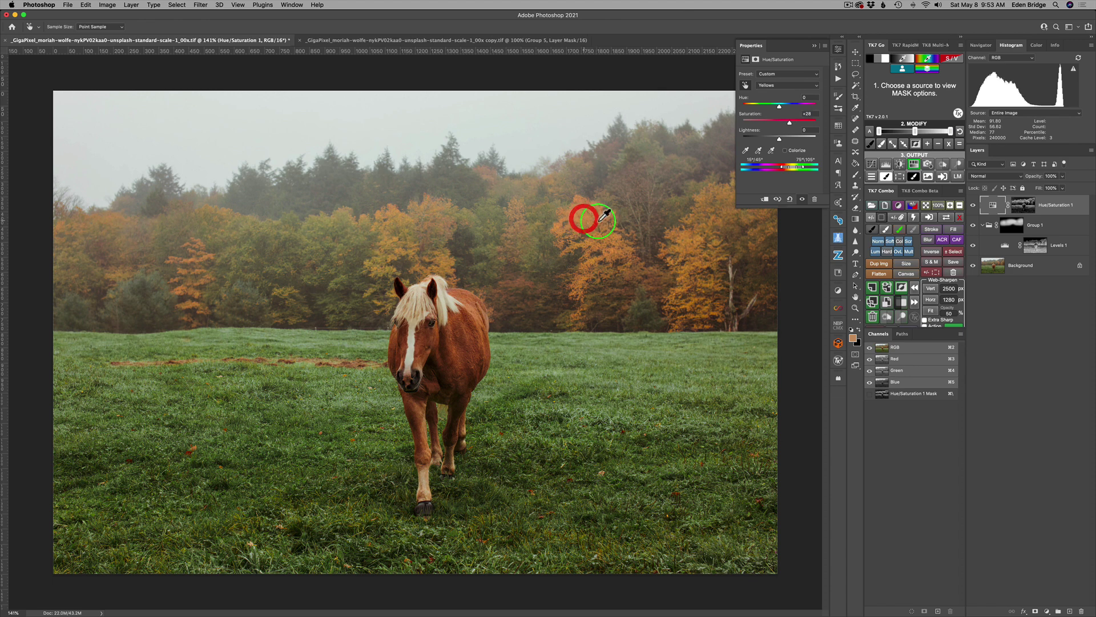
Toggle Hue/Saturation 1 off and on several times to compare the foliage boost
click(973, 206)
click(973, 205)
click(973, 206)
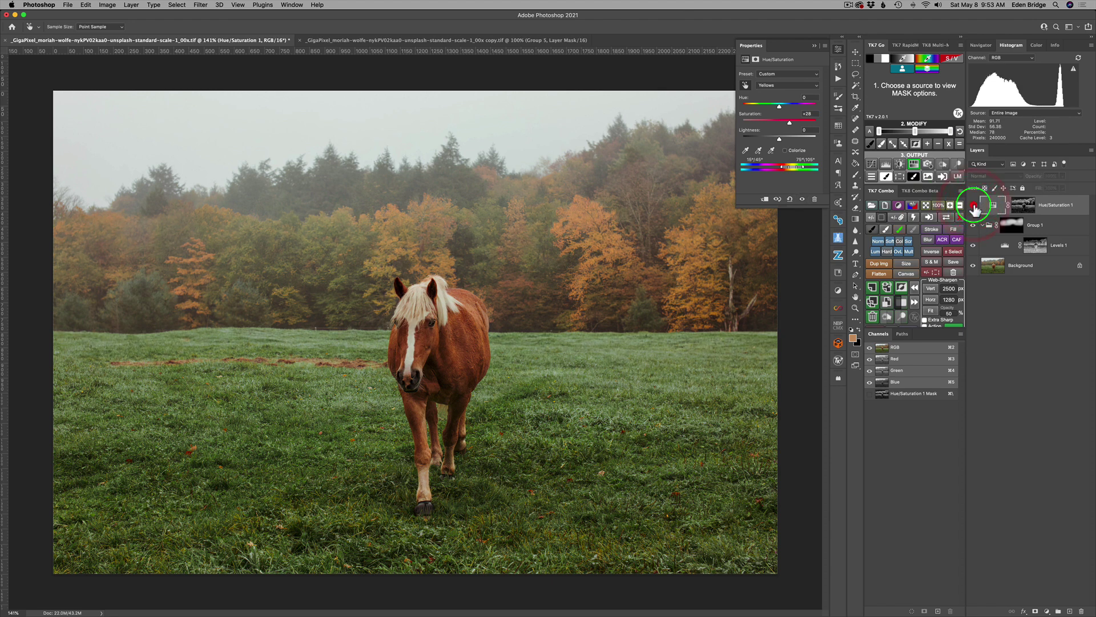
click(974, 206)
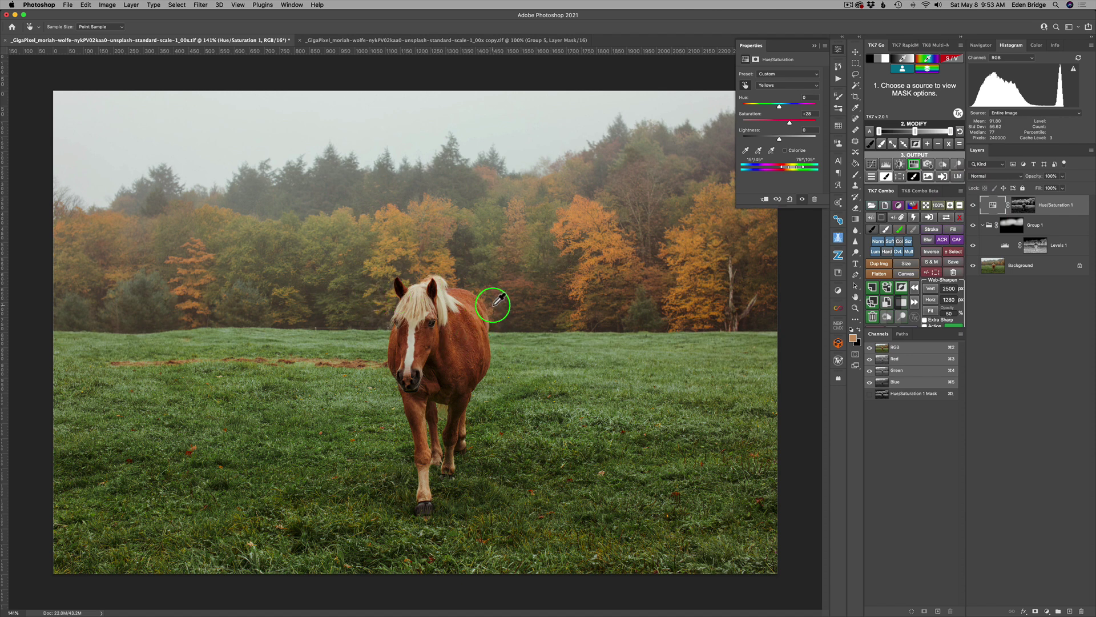
click(973, 207)
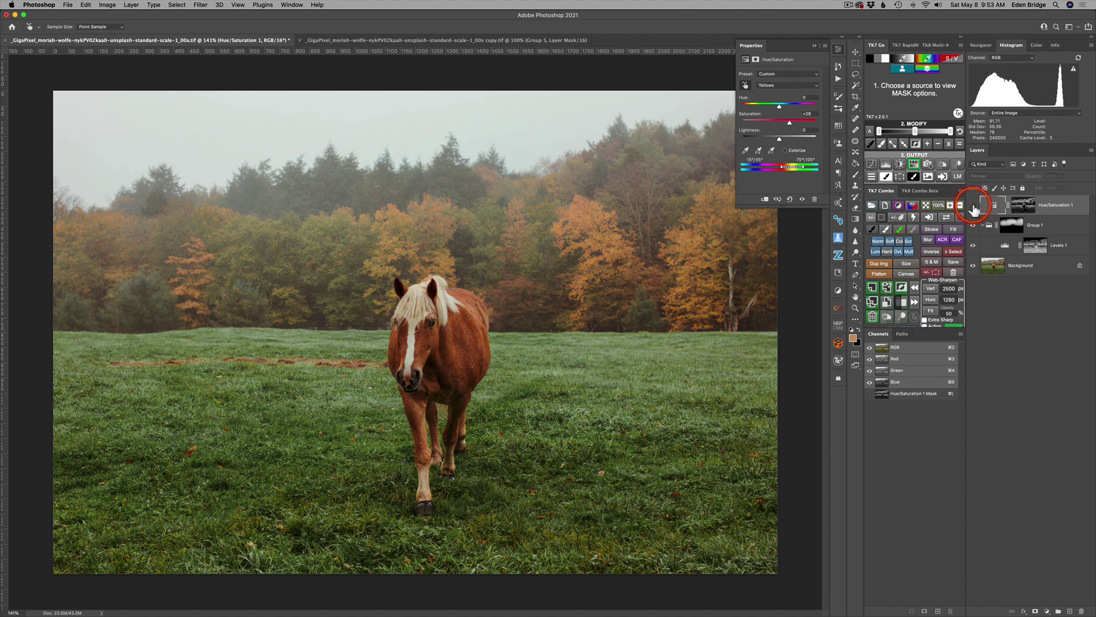
click(973, 206)
click(973, 206)
click(973, 206)
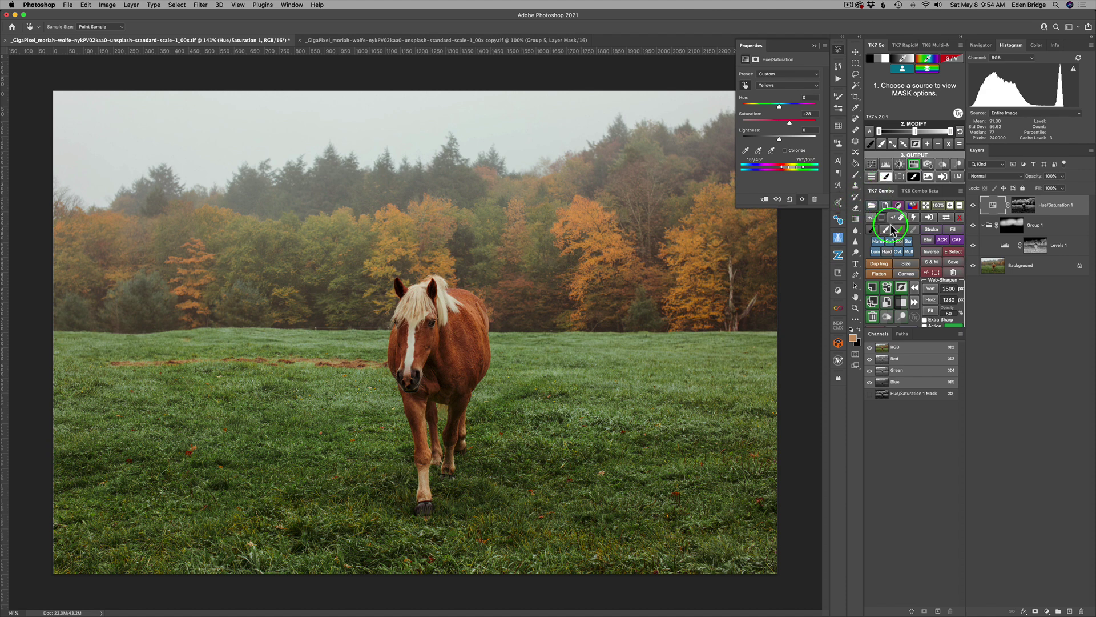
Wrap the saturation layer in black-masked Group 2 and paint it over both tree areas with a 399 brush
click(900, 306)
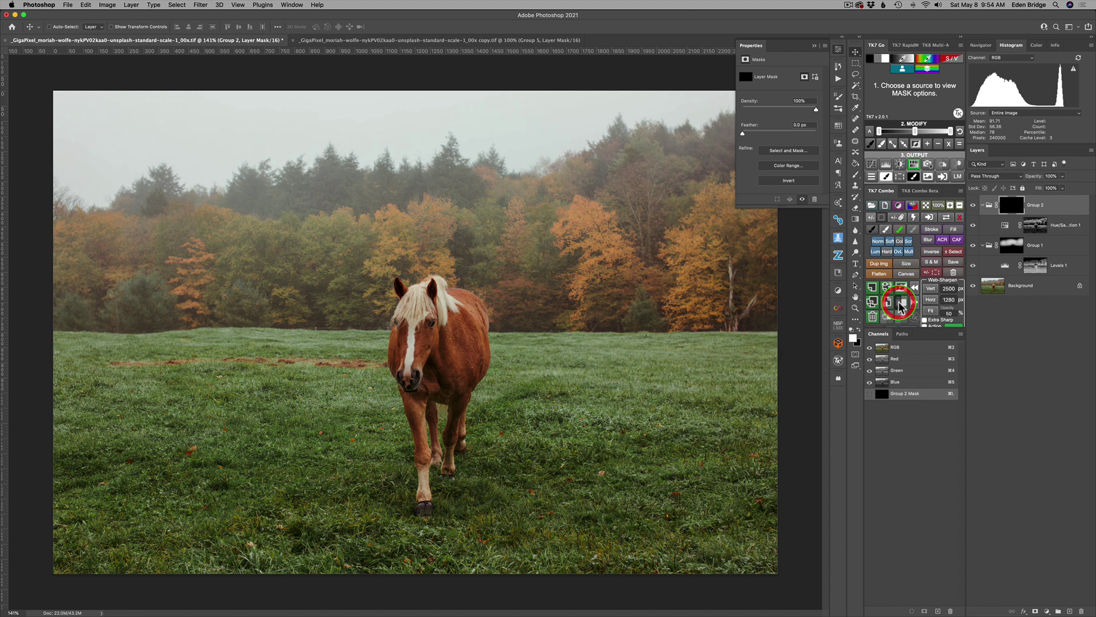
click(838, 49)
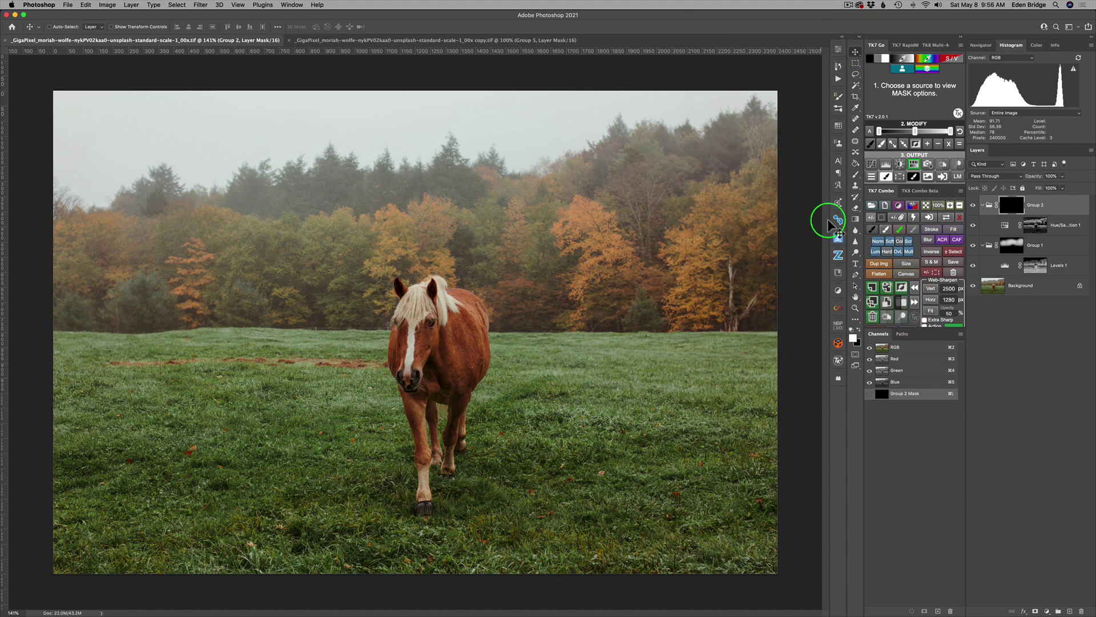
click(885, 228)
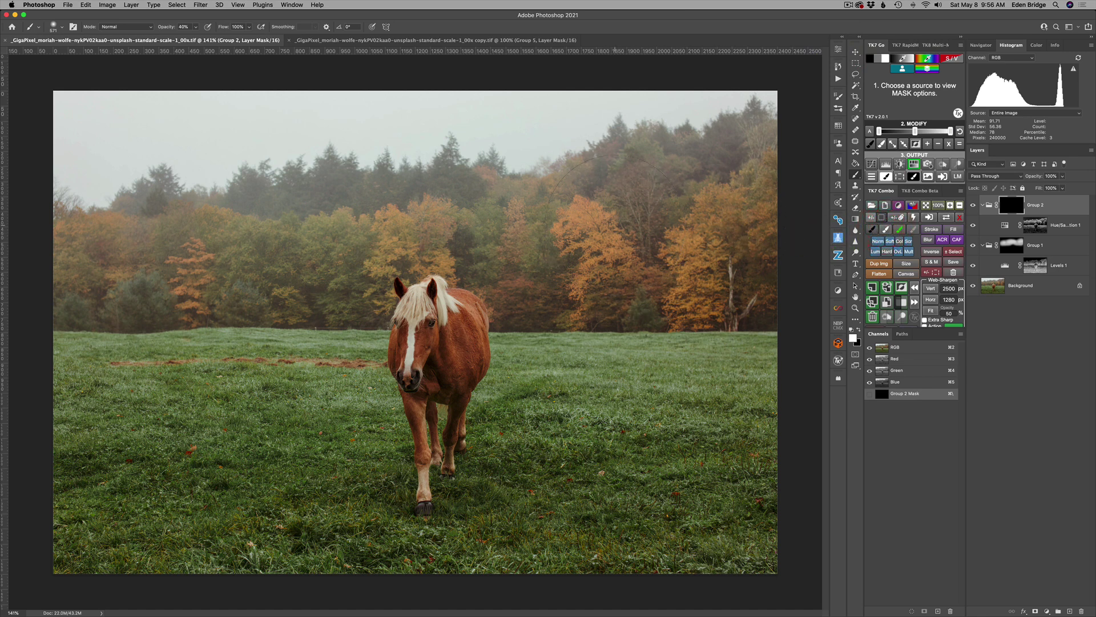
ctrl+alt+drag(610, 228, 571, 226)
click(742, 268)
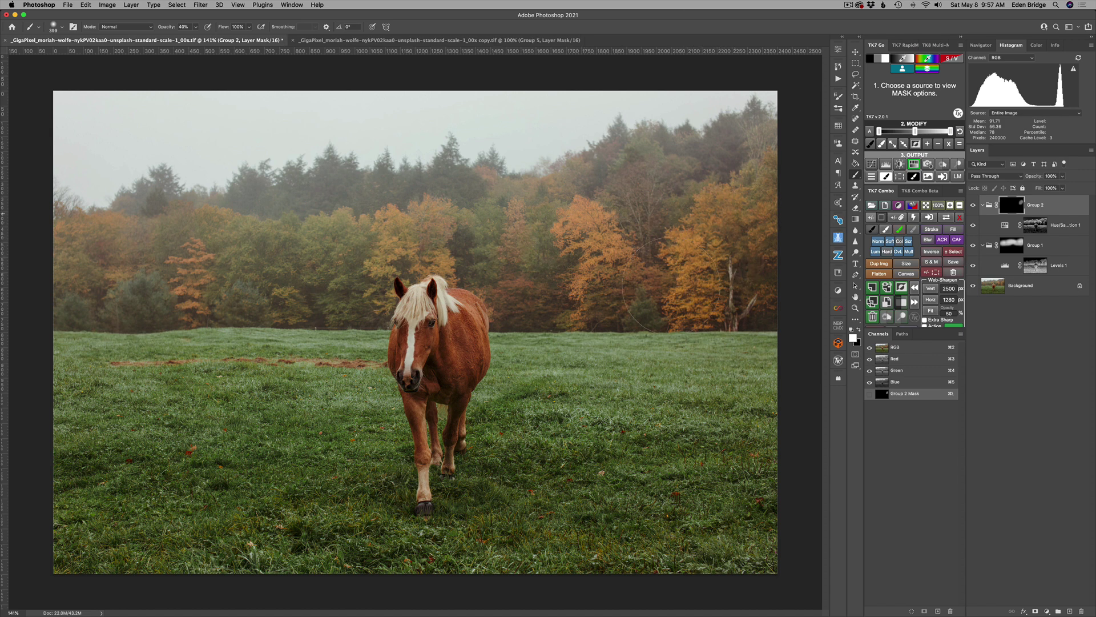
drag(671, 286, 605, 269)
drag(323, 259, 212, 275)
click(973, 207)
click(973, 207)
click(972, 206)
click(973, 206)
click(973, 207)
click(973, 206)
click(973, 207)
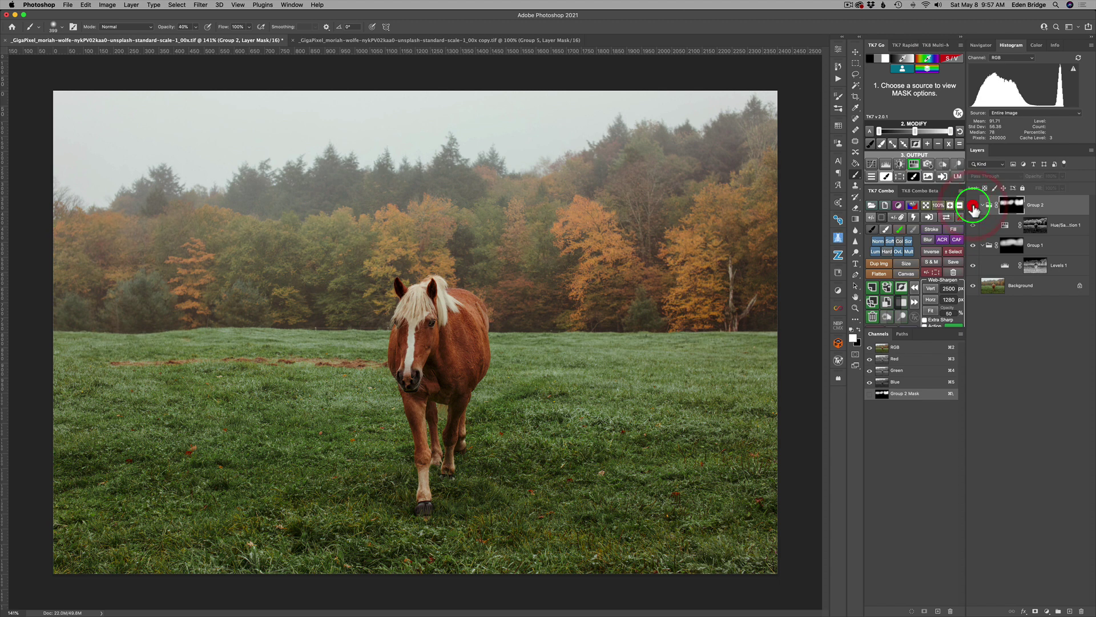
click(973, 207)
click(974, 211)
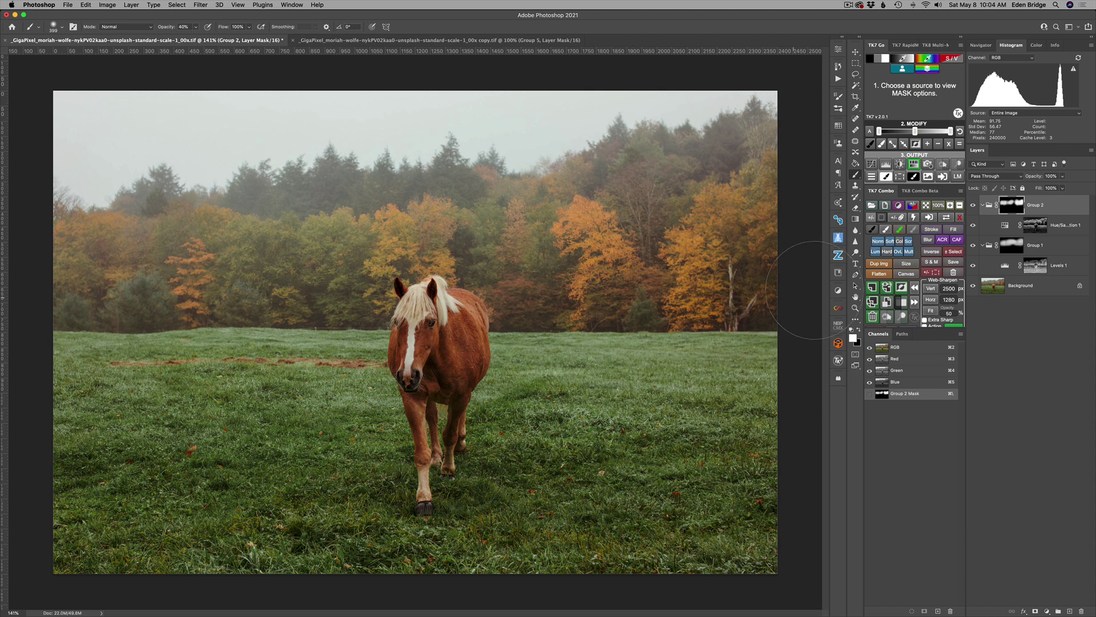
Alt-drag Group 2's mask onto Group 1, then paint the lower foreground grass into it
mouse_move(1005, 243)
mouse_down()
mouse_move(1037, 244)
mouse_move(1020, 245)
mouse_up()
click(793, 345)
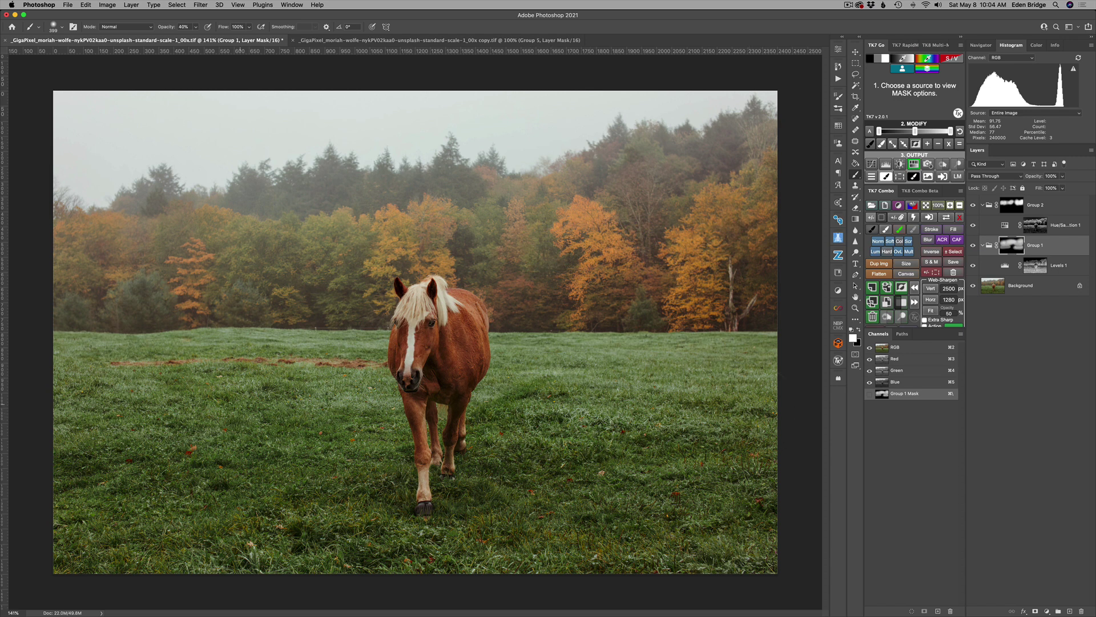
mouse_move(263, 448)
mouse_down()
mouse_move(485, 496)
mouse_move(505, 481)
mouse_move(799, 512)
mouse_move(439, 536)
mouse_up()
drag(393, 496, 457, 500)
Make Group 1 visible so its darkening shows over the treeline and foreground grass
click(973, 246)
click(973, 286)
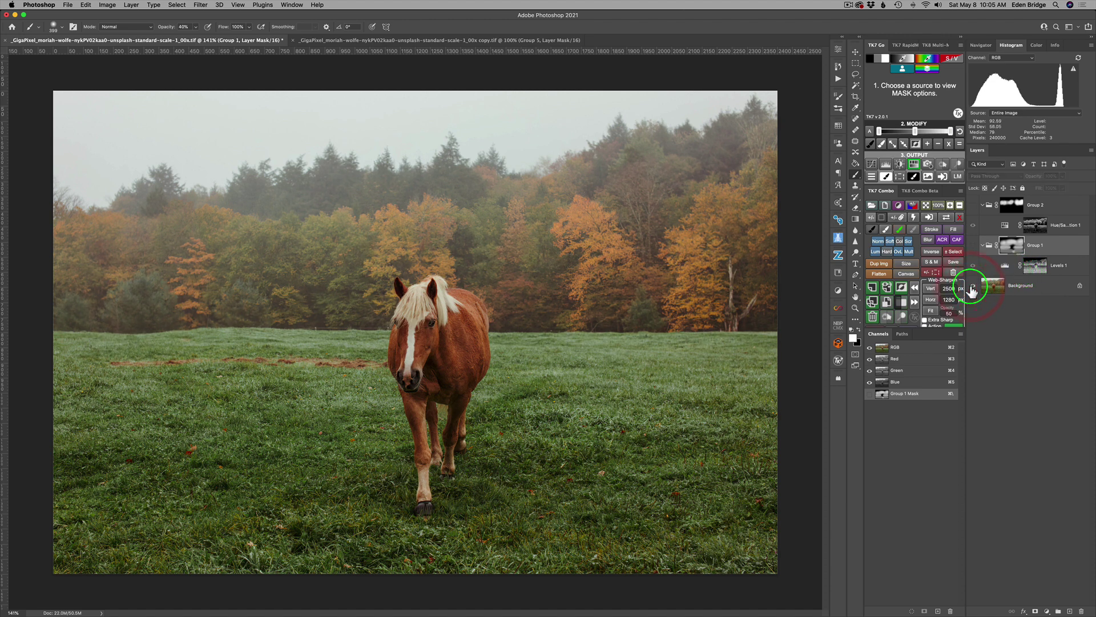
click(972, 286)
click(972, 286)
click(973, 286)
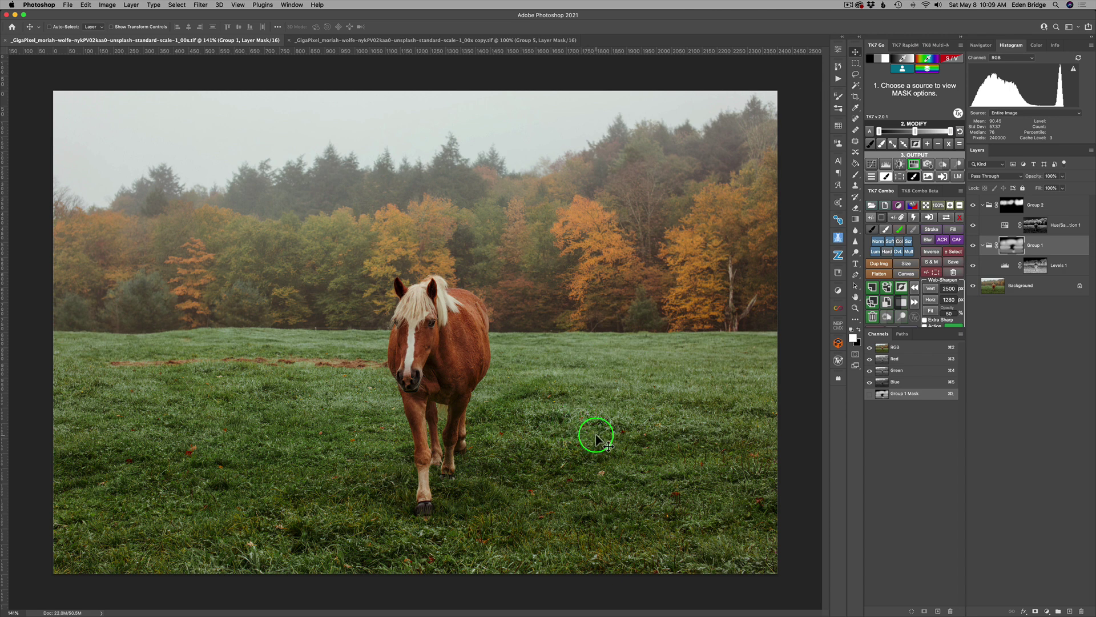
Sample the field's grass green as the foreground colour to build the _TK_Mask_Preview greyscale mask
click(908, 62)
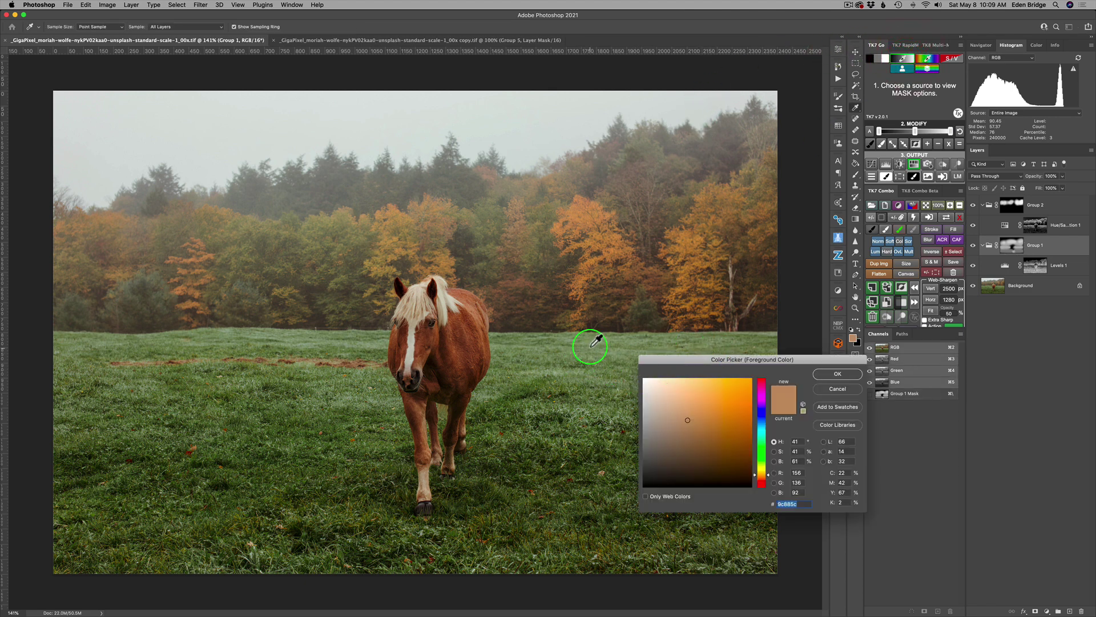
click(556, 371)
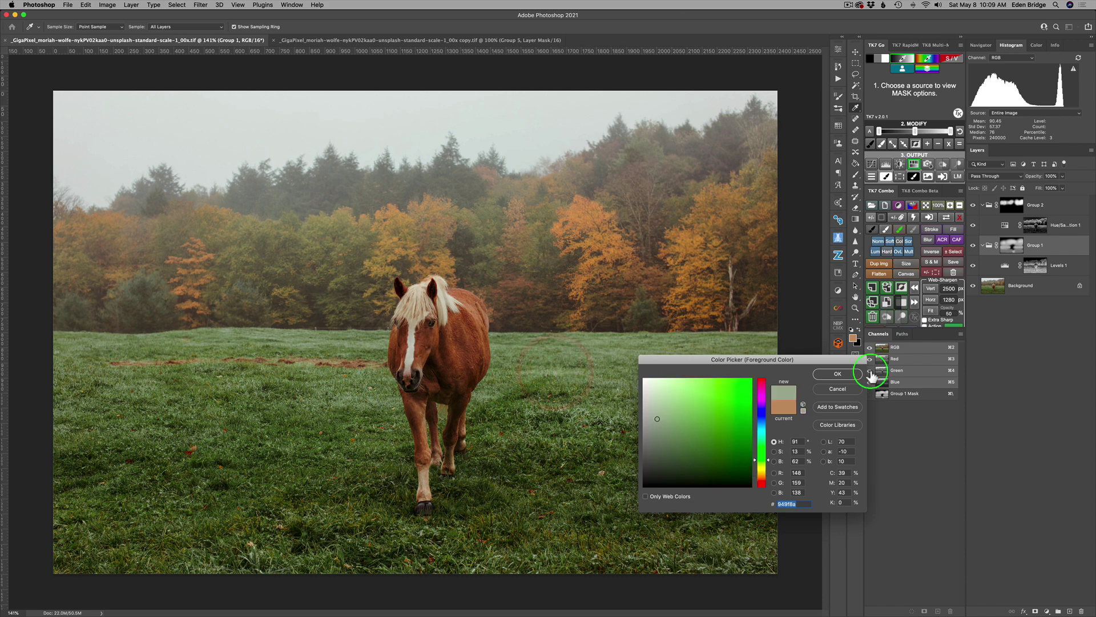
click(838, 375)
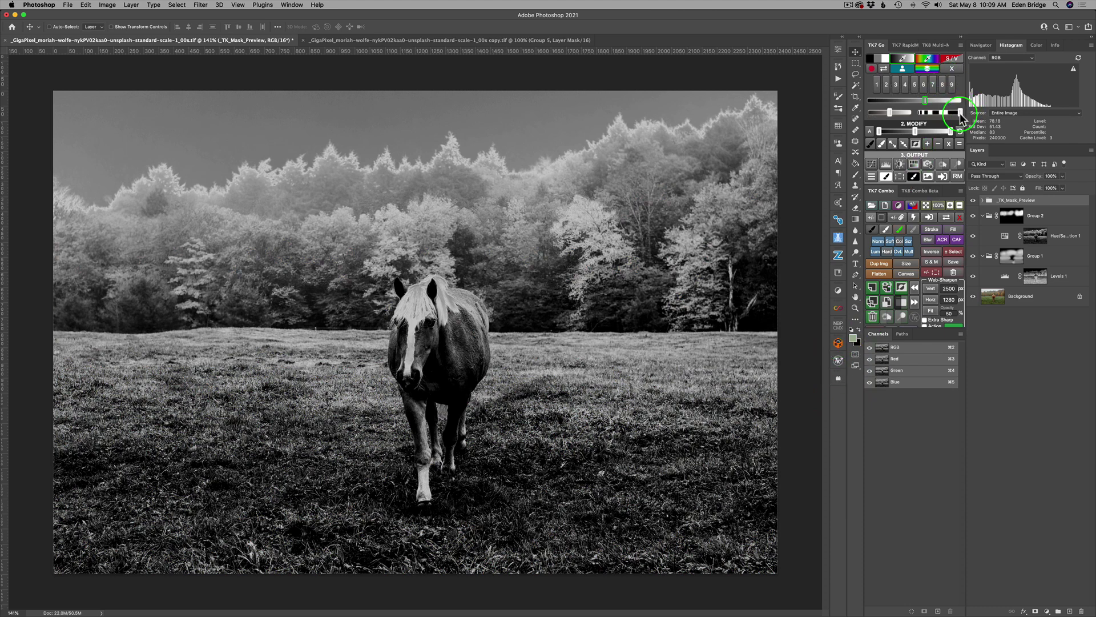
Darken the mask preview three times to isolate bright areas, then output a Brightness/Contrast adjustment
click(948, 113)
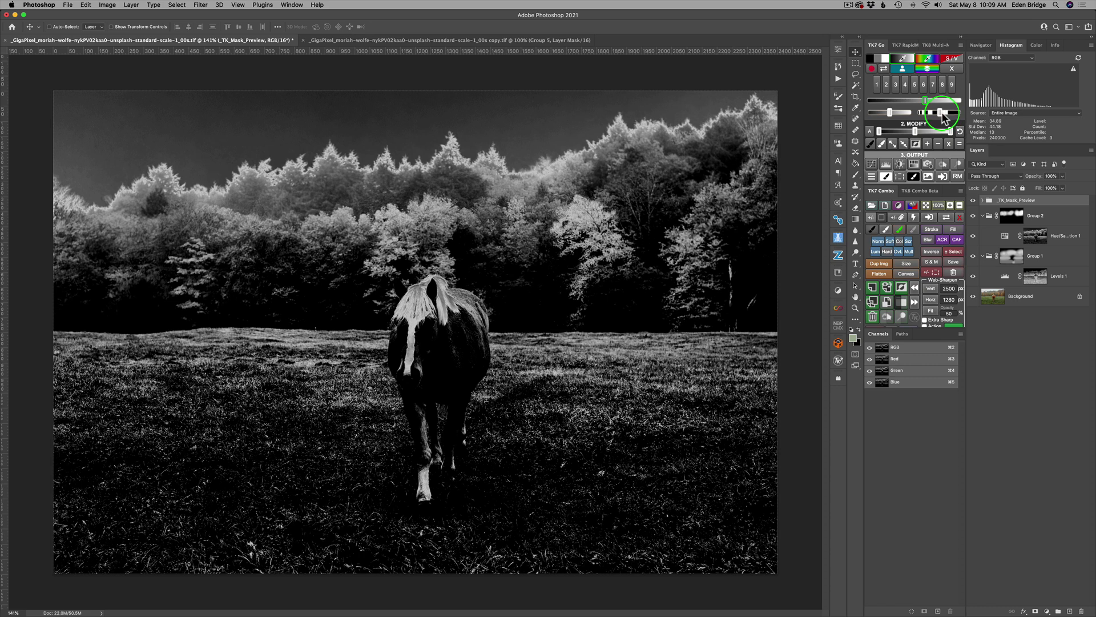
click(942, 113)
click(943, 113)
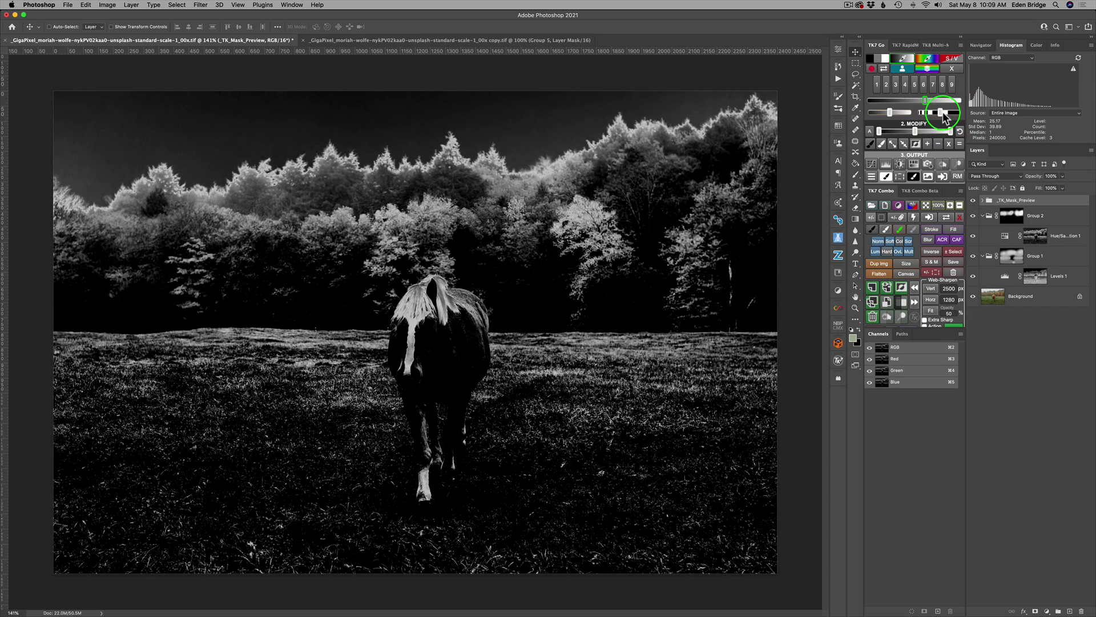
click(901, 164)
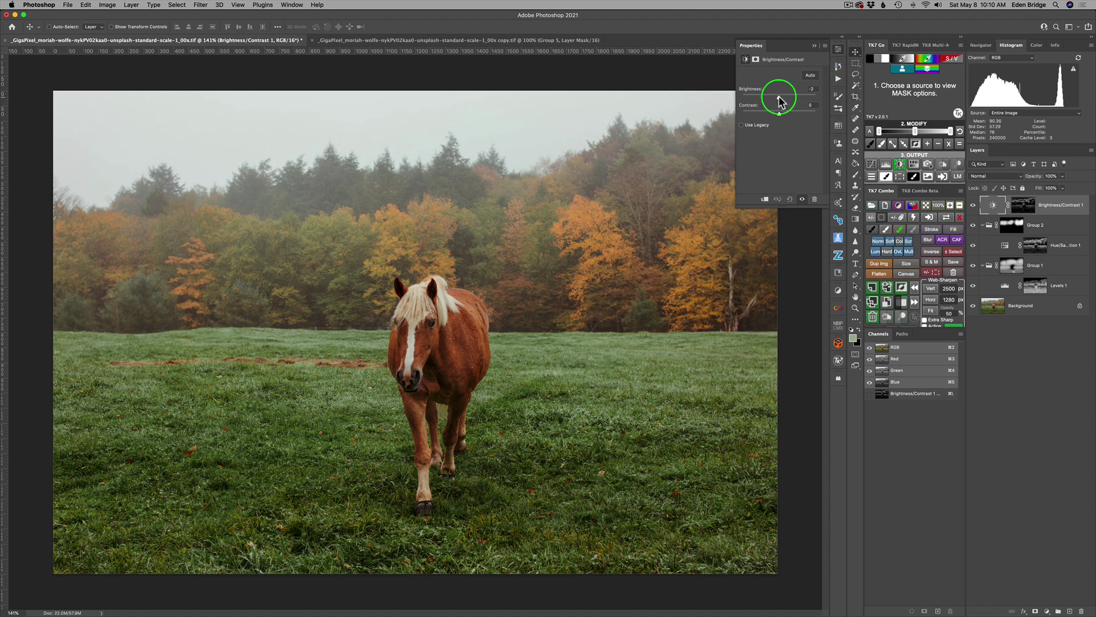
Set Brightness/Contrast 1 to Brightness 38 and Contrast 10, toggling it to compare
mouse_move(779, 99)
mouse_down()
mouse_move(794, 98)
mouse_move(783, 96)
mouse_move(793, 98)
mouse_move(780, 112)
mouse_move(788, 119)
mouse_move(790, 98)
mouse_up()
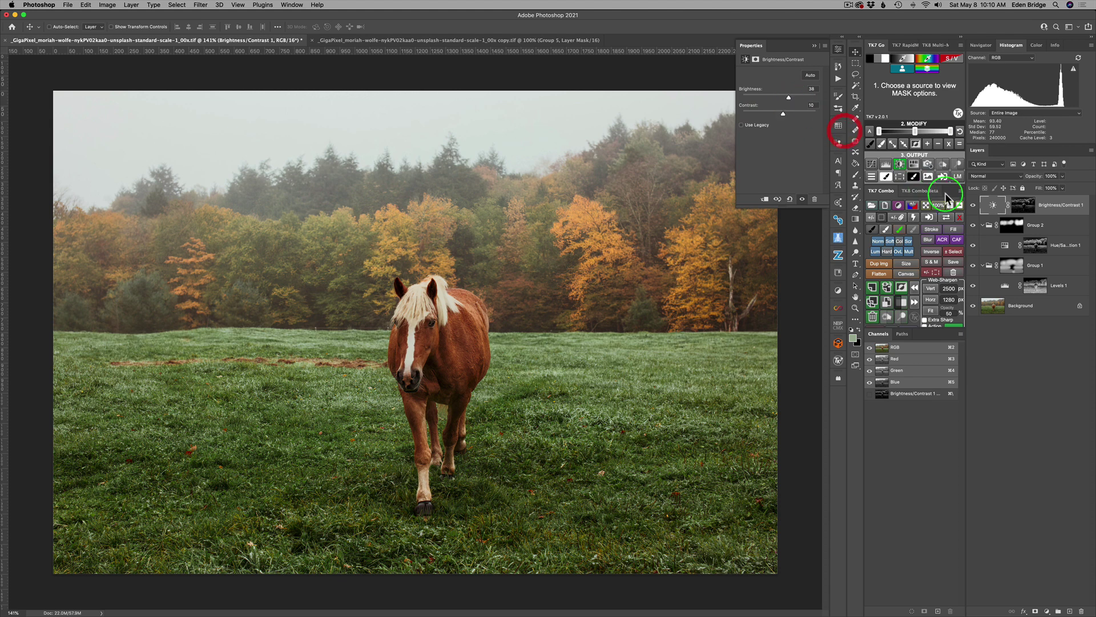
click(974, 205)
click(974, 205)
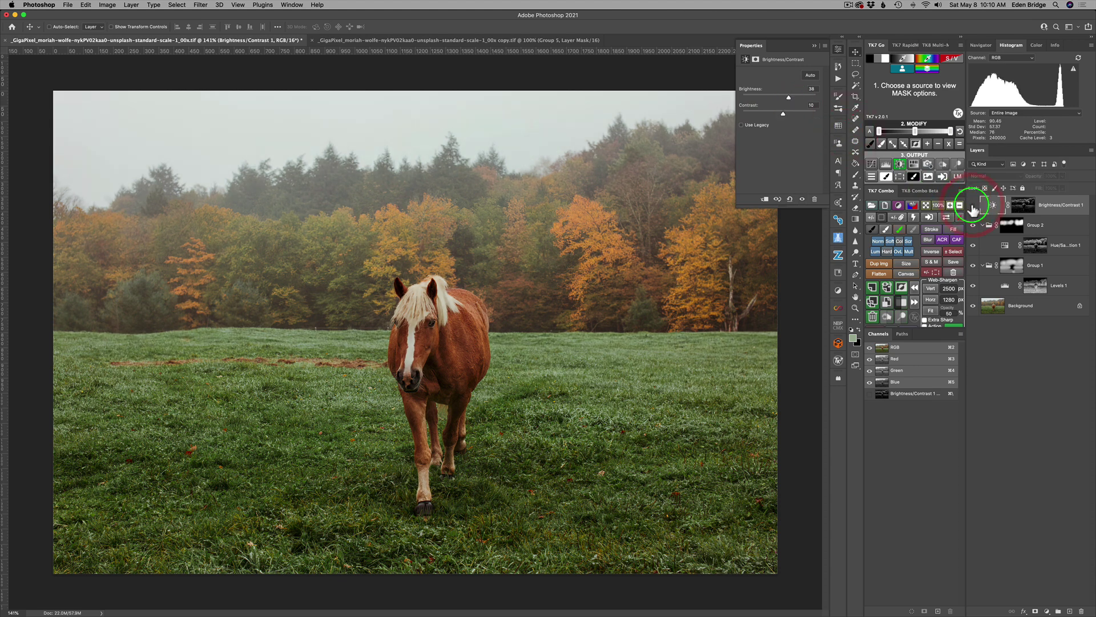
Put Brightness/Contrast 1 into masked Group 3 and paint its mask at 20% opacity along the treeline
click(838, 49)
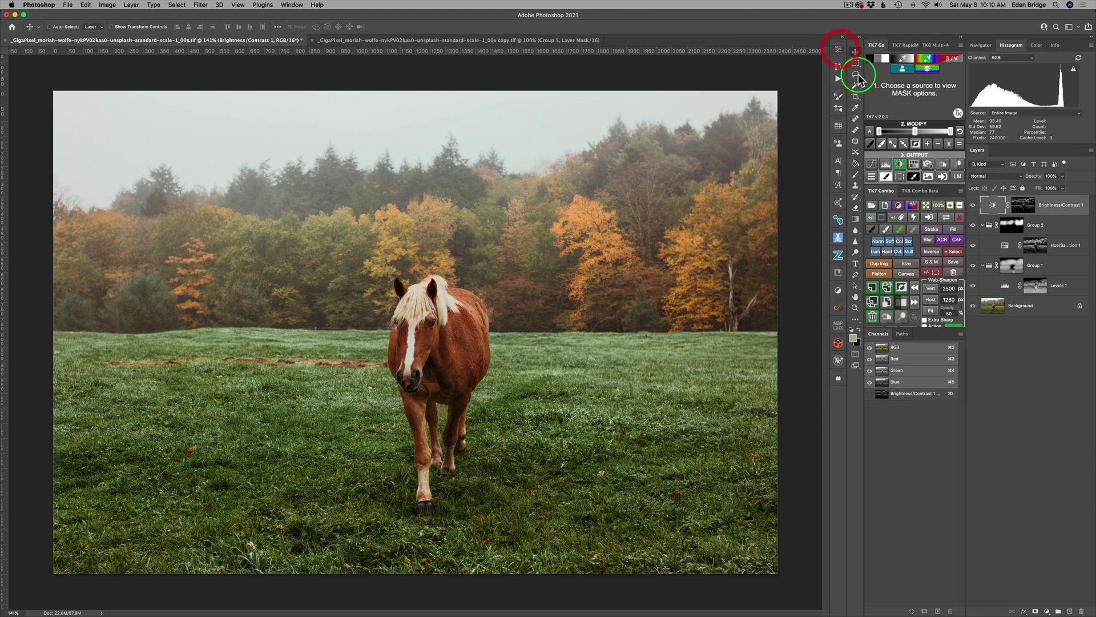
click(899, 301)
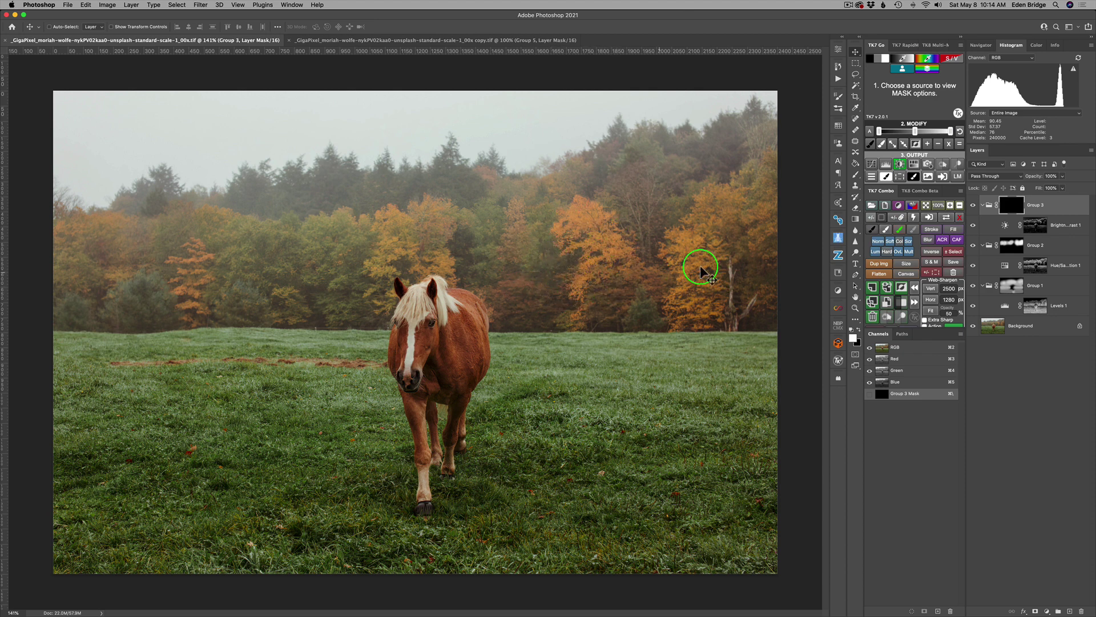
click(886, 229)
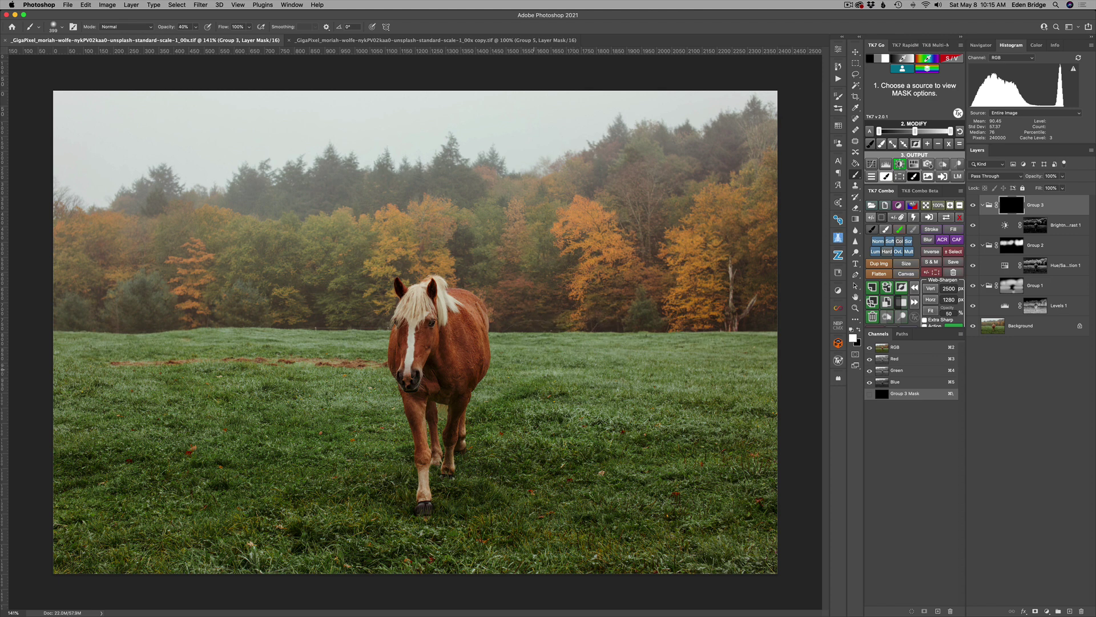
key(2)
drag(742, 365, 485, 366)
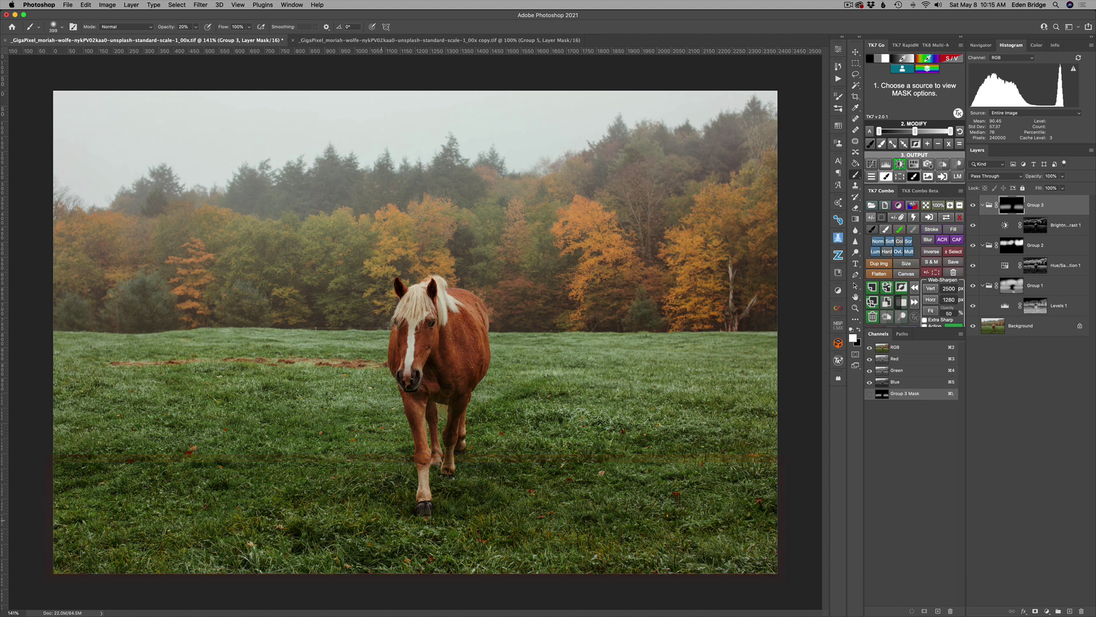
click(974, 206)
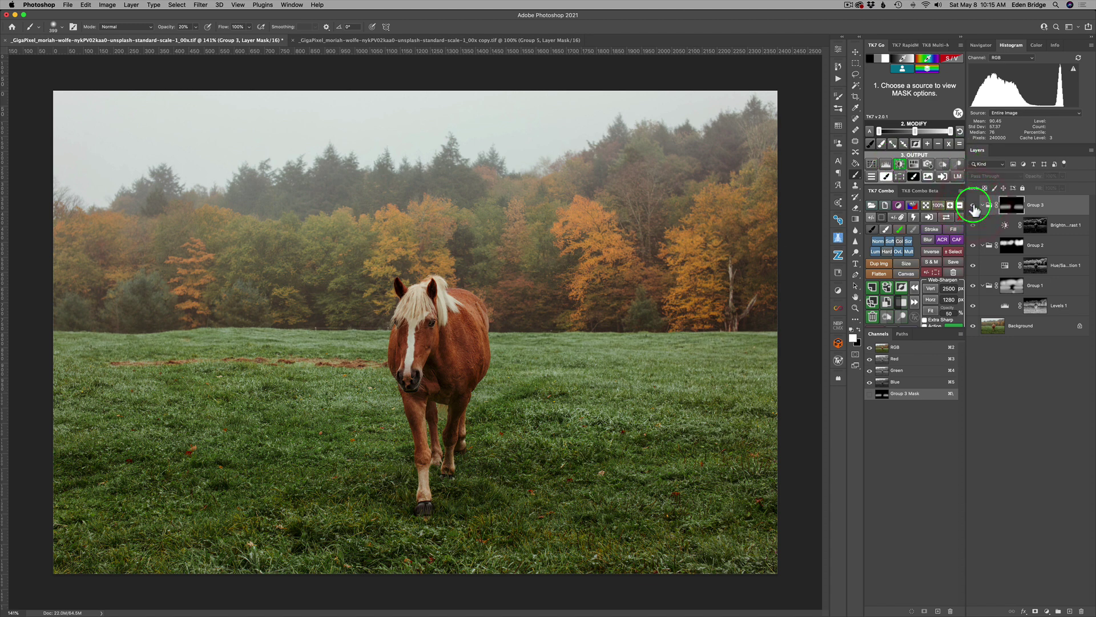
click(974, 207)
click(974, 207)
click(973, 207)
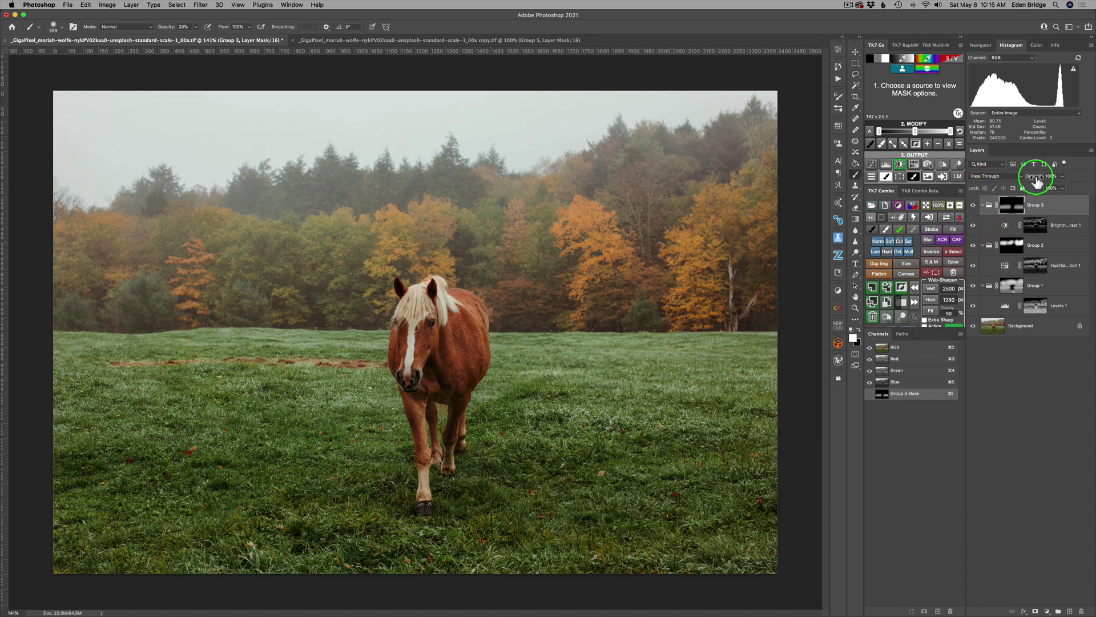
drag(1036, 181, 810, 164)
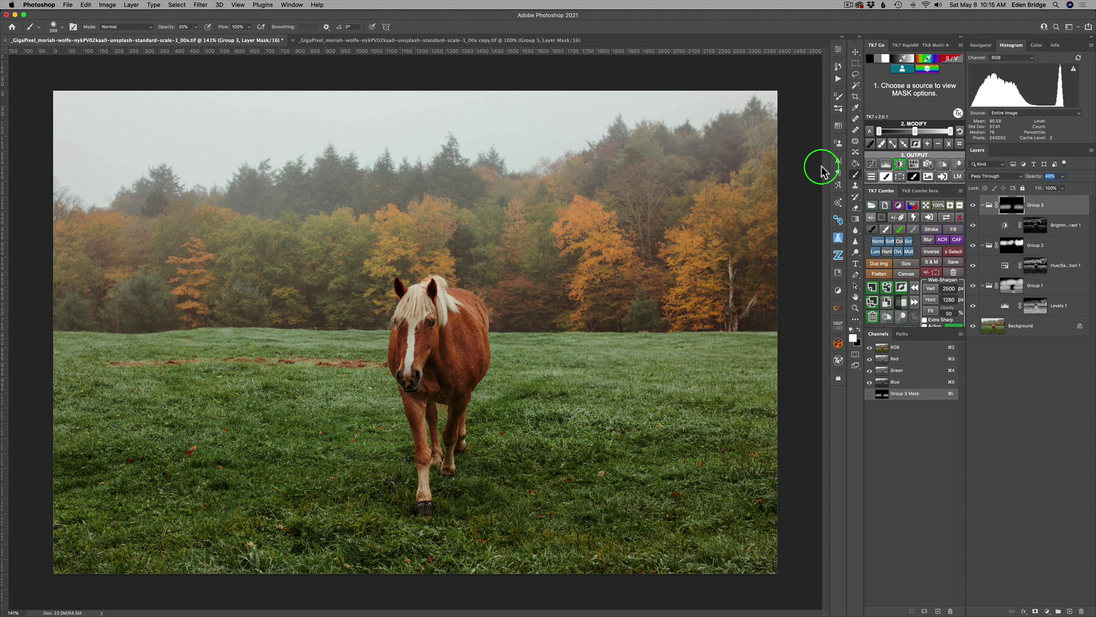
click(872, 175)
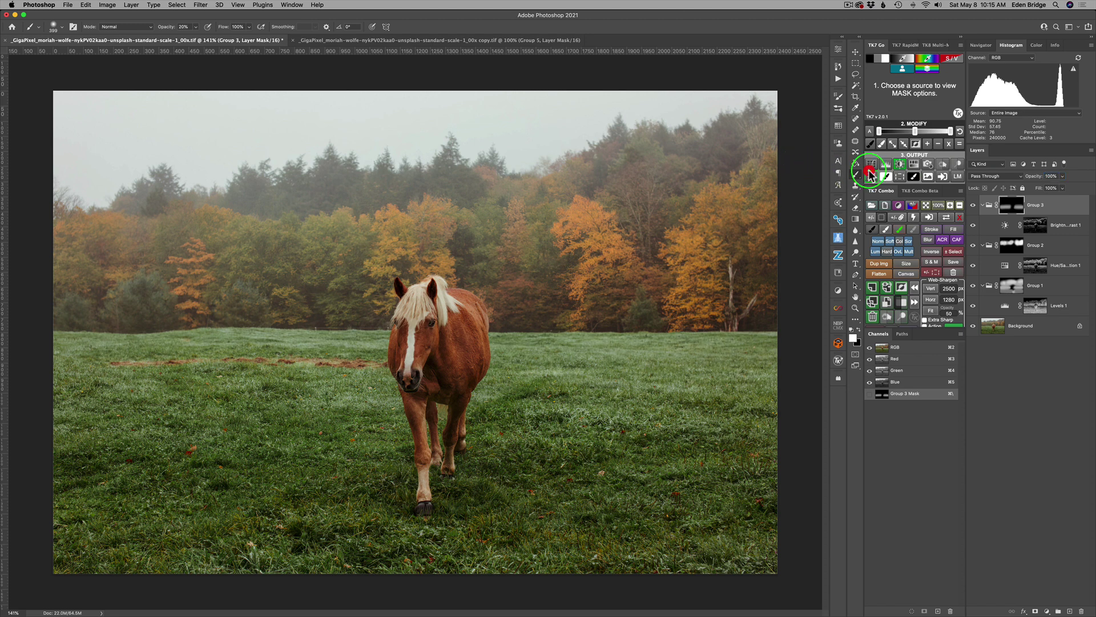
click(974, 206)
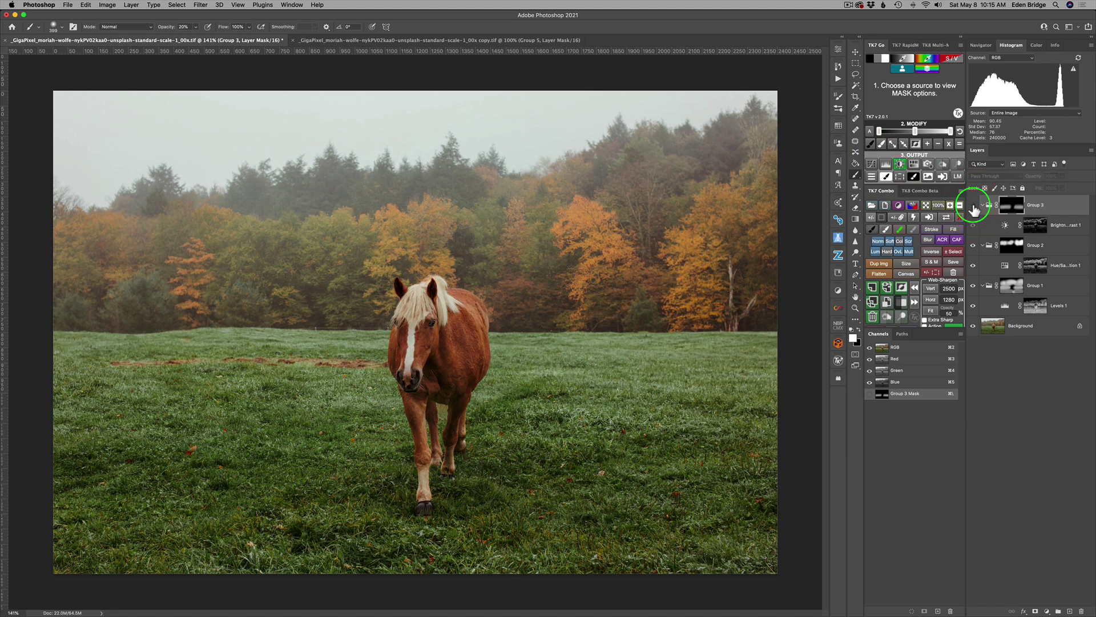
click(974, 207)
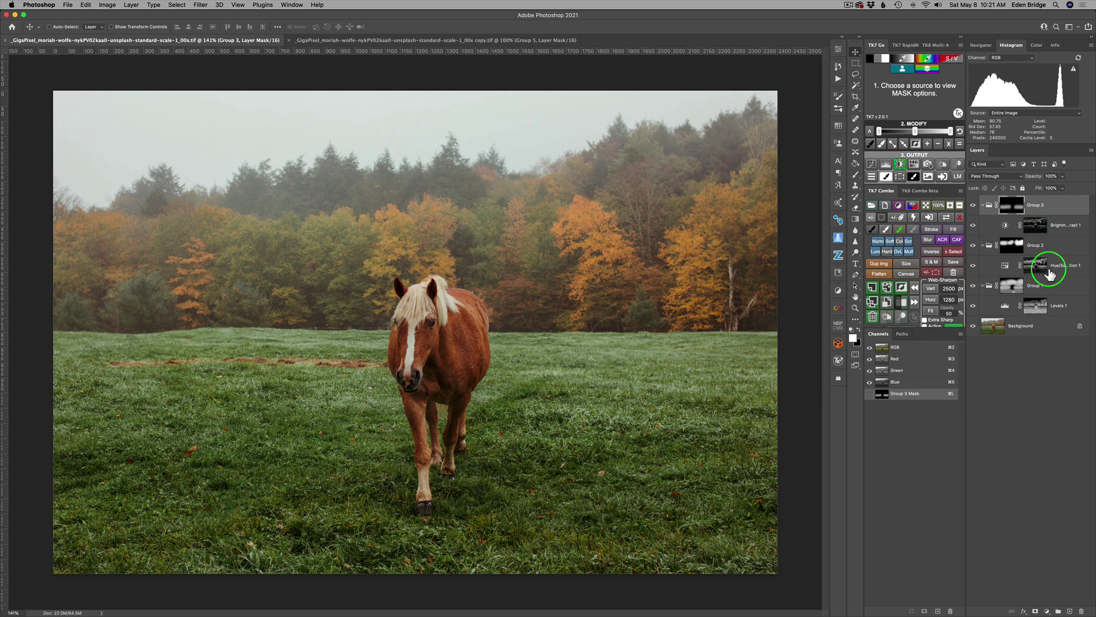
Select Group 3 down to Levels 1 and group them into one masked Group 4
shift+click(1077, 311)
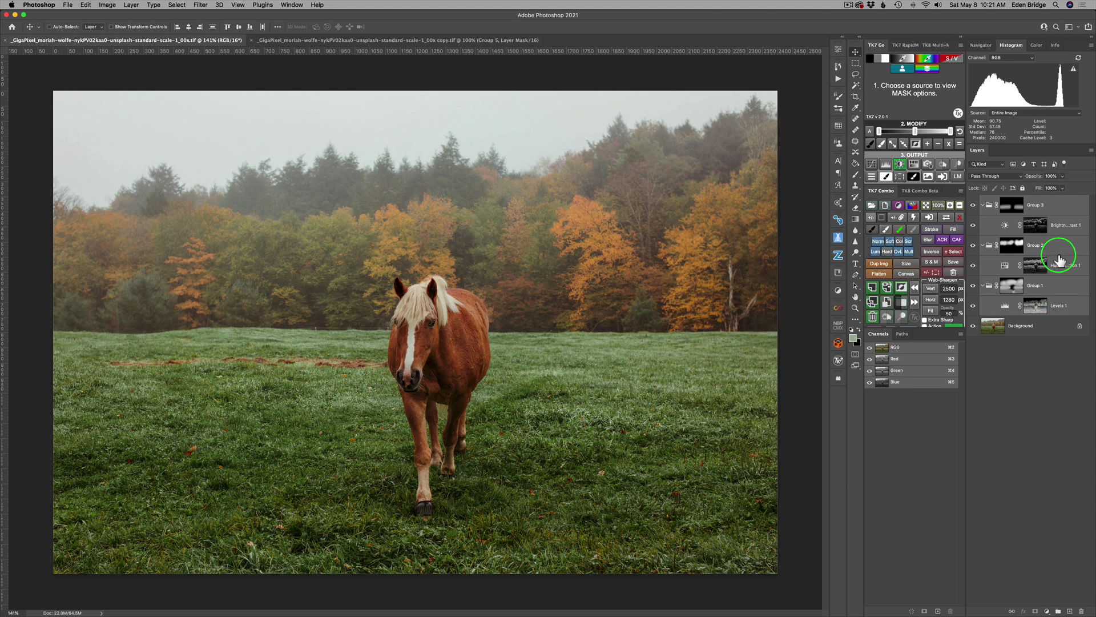
click(906, 304)
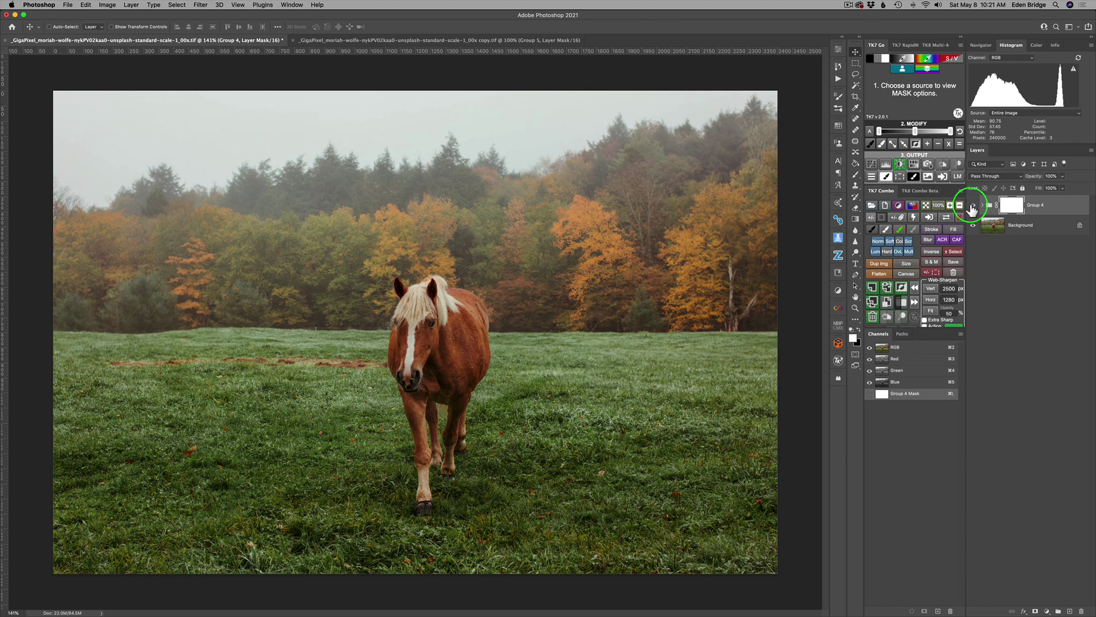
Toggle Group 4 on and off to compare the image with and without it
click(974, 209)
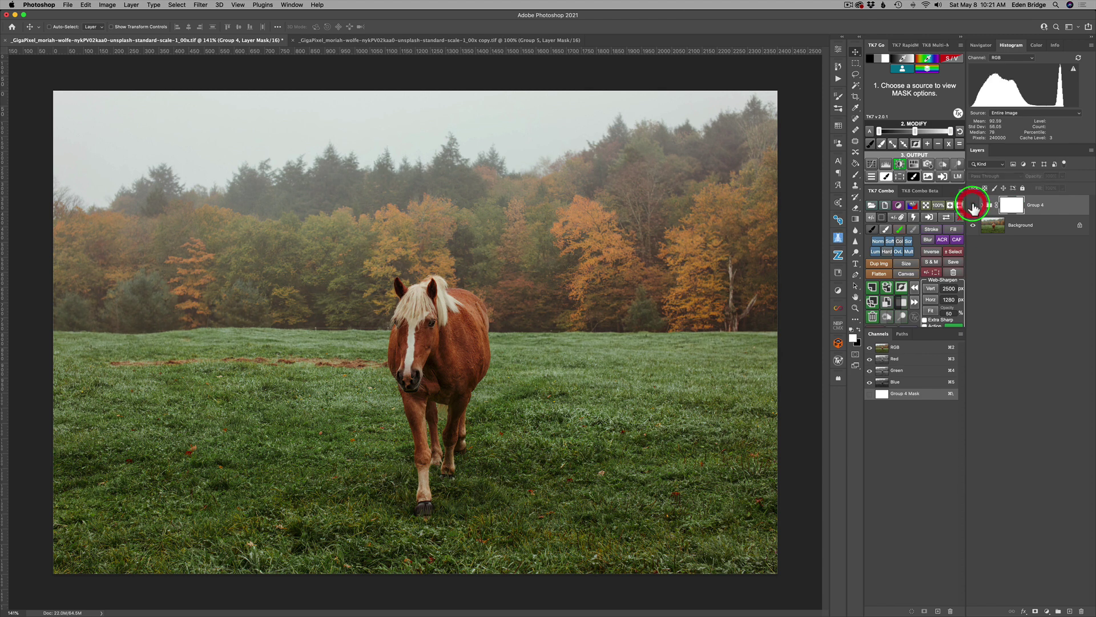
click(973, 209)
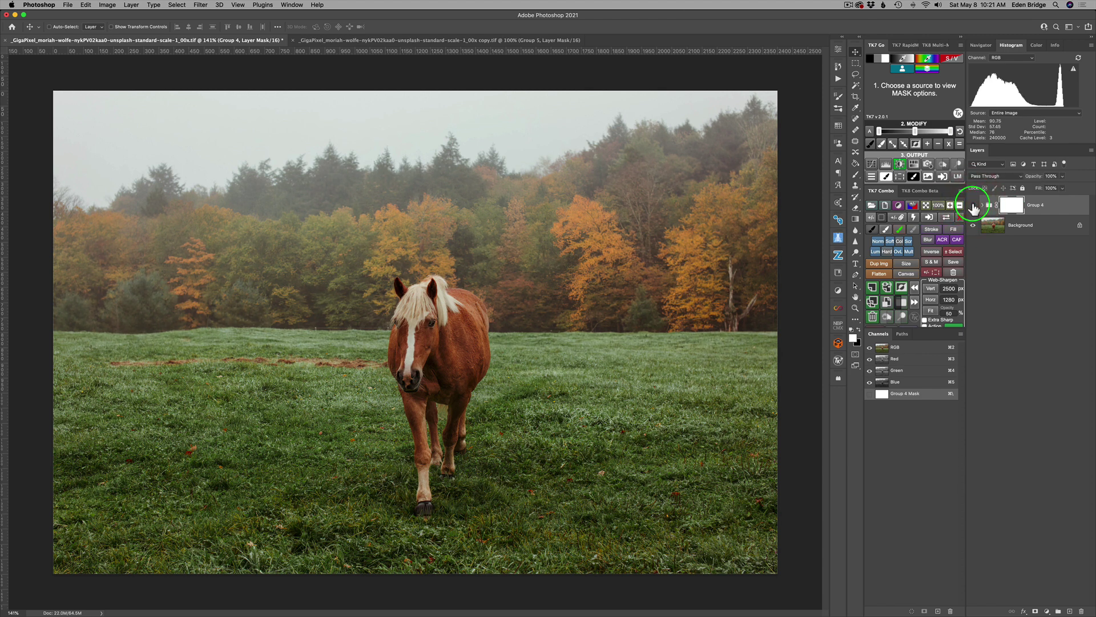
click(973, 209)
click(974, 209)
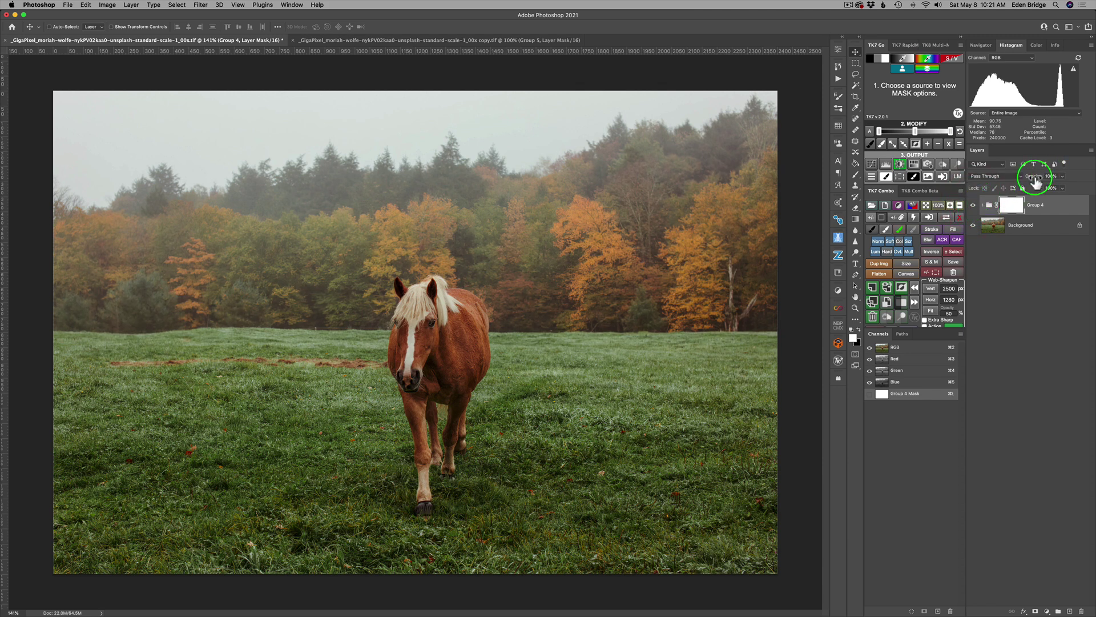
Lower Group 4's opacity to 94% and compare the result on and off
drag(1036, 181, 931, 178)
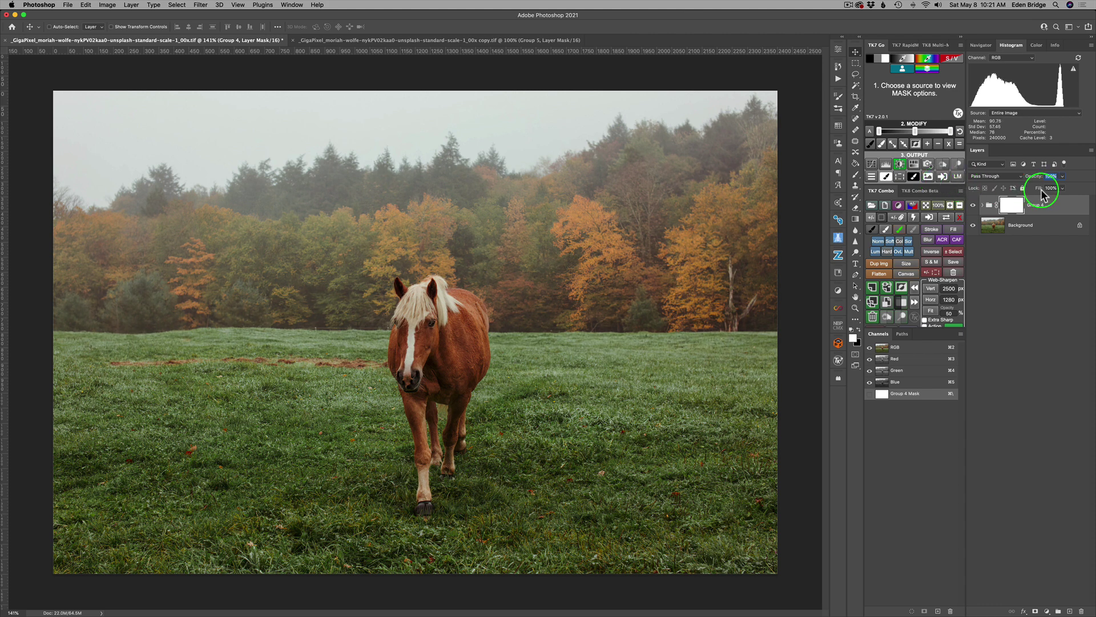
drag(1034, 178, 1053, 198)
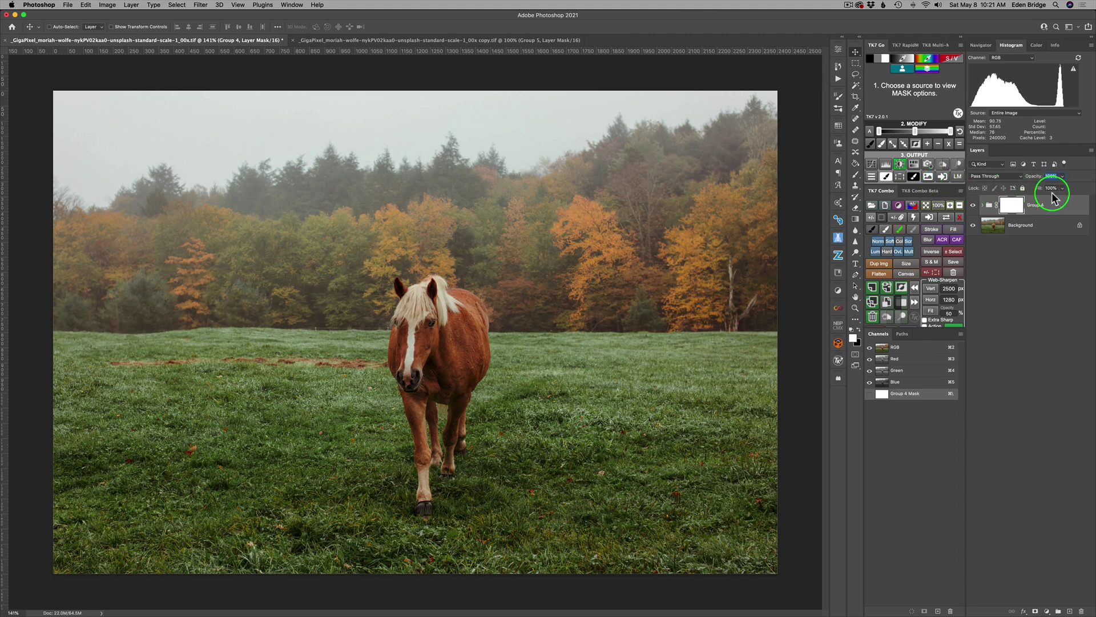
key(8)
key(5)
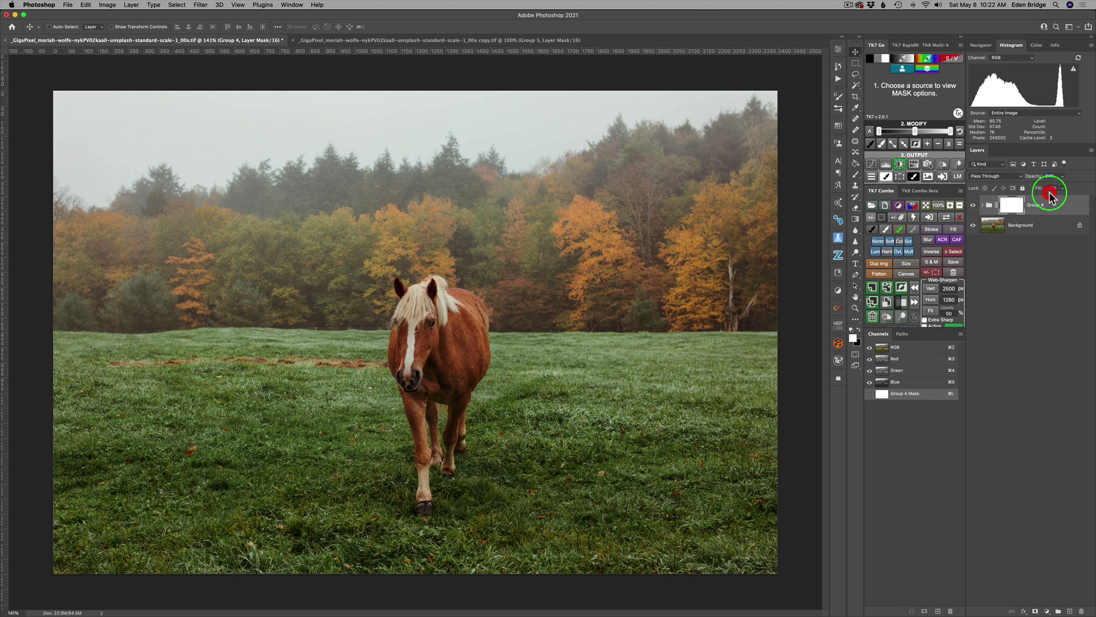
click(975, 207)
click(973, 209)
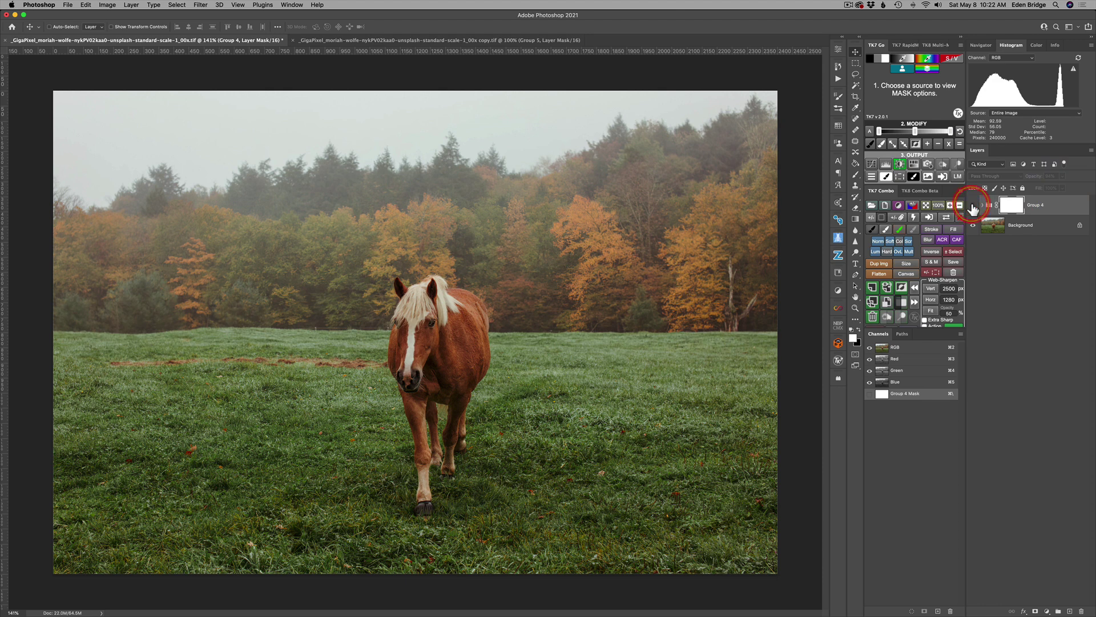
click(973, 209)
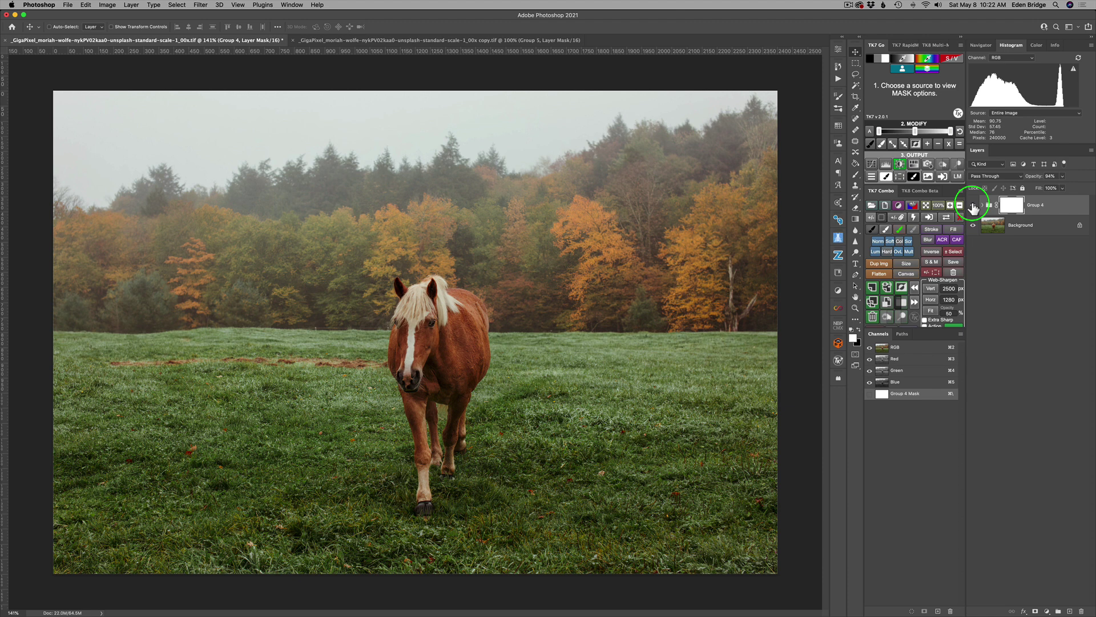
click(973, 205)
click(973, 206)
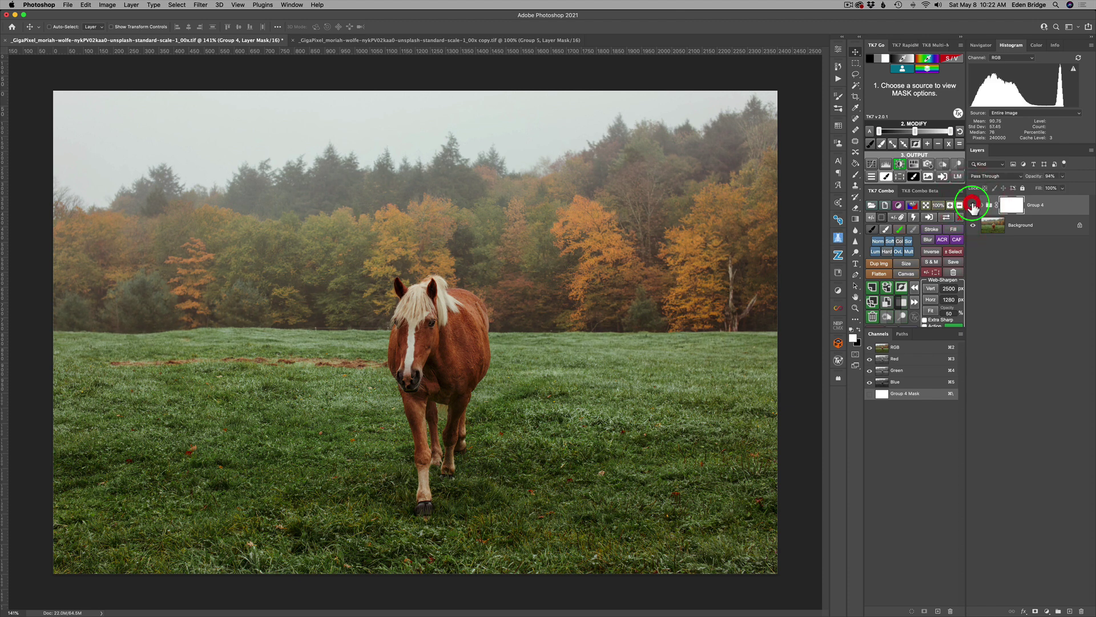